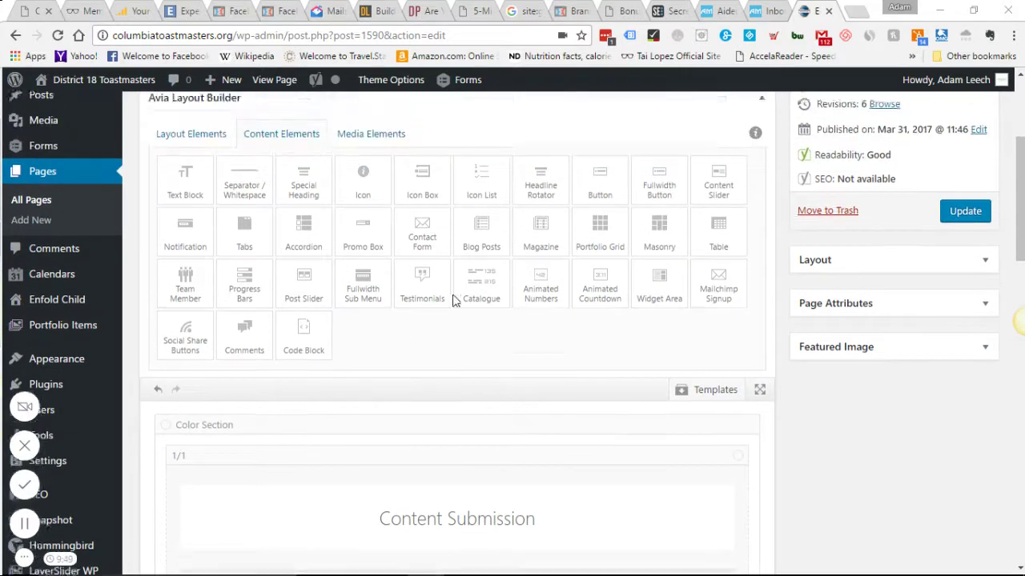
Step: Switch the Website Content Submission page to the default editor and back to the advanced layout editor
{"action": "scroll", "coordinate": [329, 303], "scroll_direction": "up", "scroll_amount": 1}
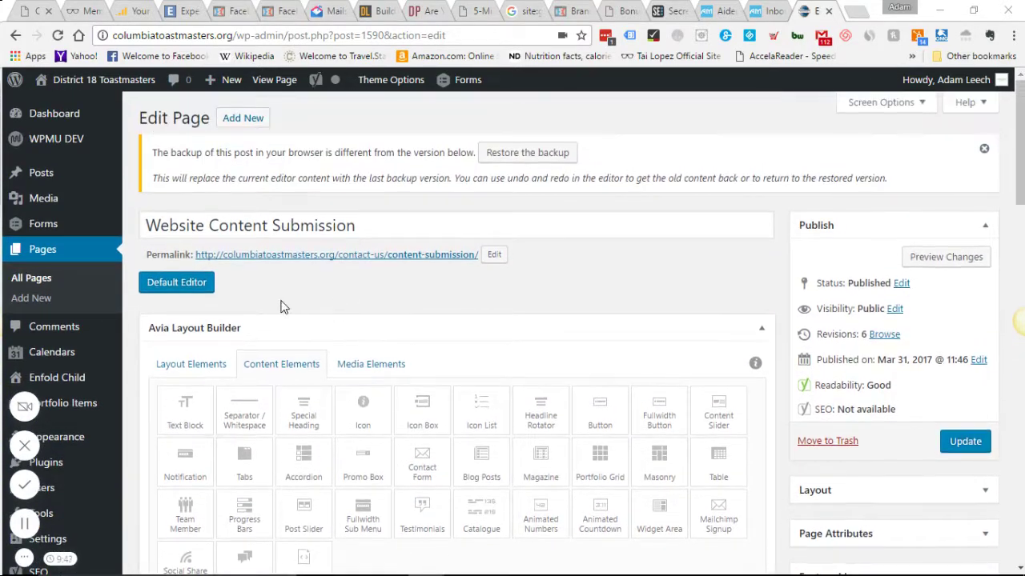
{"action": "left_click", "coordinate": [191, 287]}
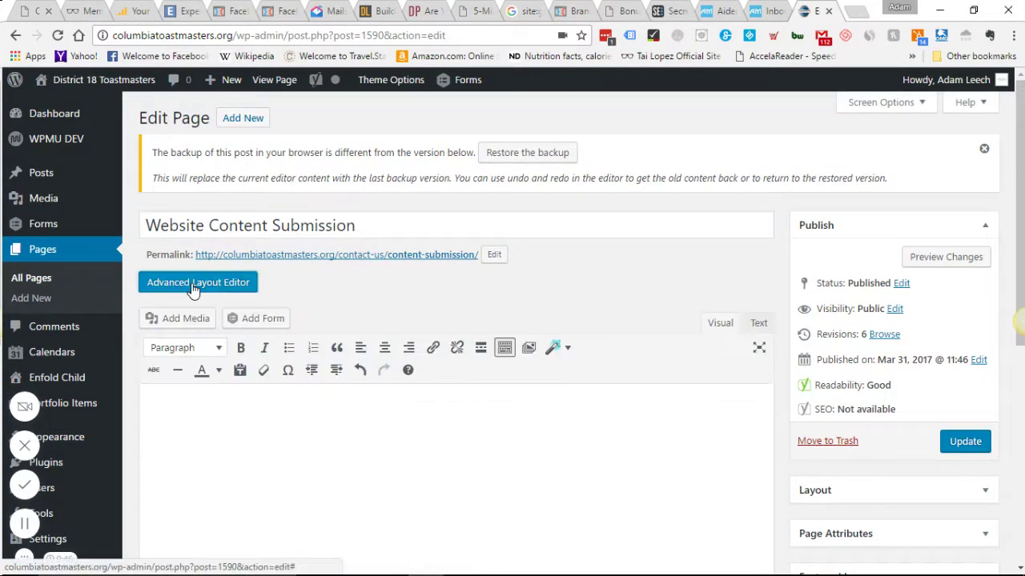
{"action": "left_click", "coordinate": [192, 285]}
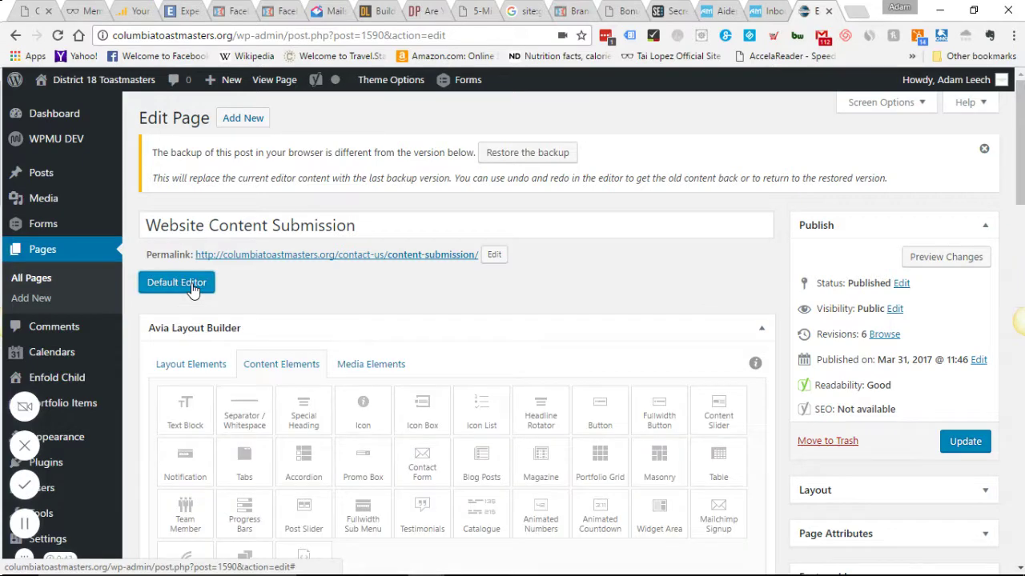
Step: Look through the layout, content and media elements in the Avia Layout Builder, ending on the layout elements
{"action": "scroll", "coordinate": [313, 304], "scroll_direction": "down", "scroll_amount": 2}
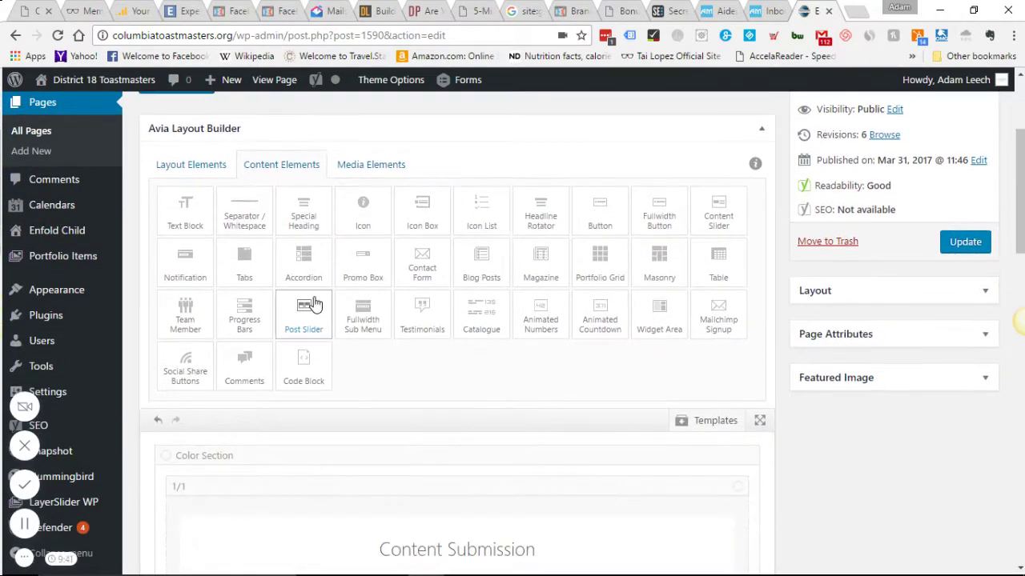
{"action": "left_click", "coordinate": [199, 227]}
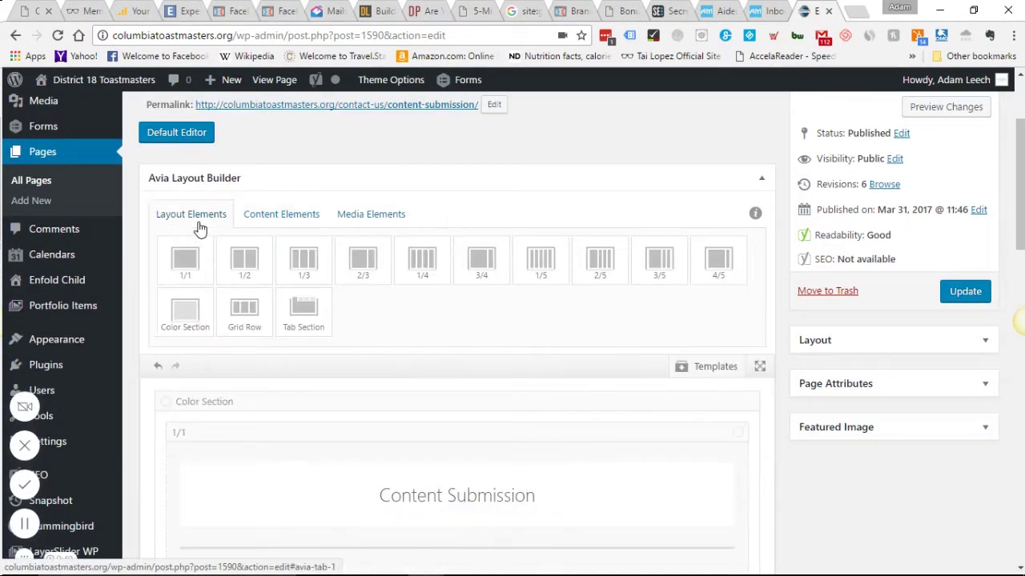
{"action": "left_click", "coordinate": [256, 218]}
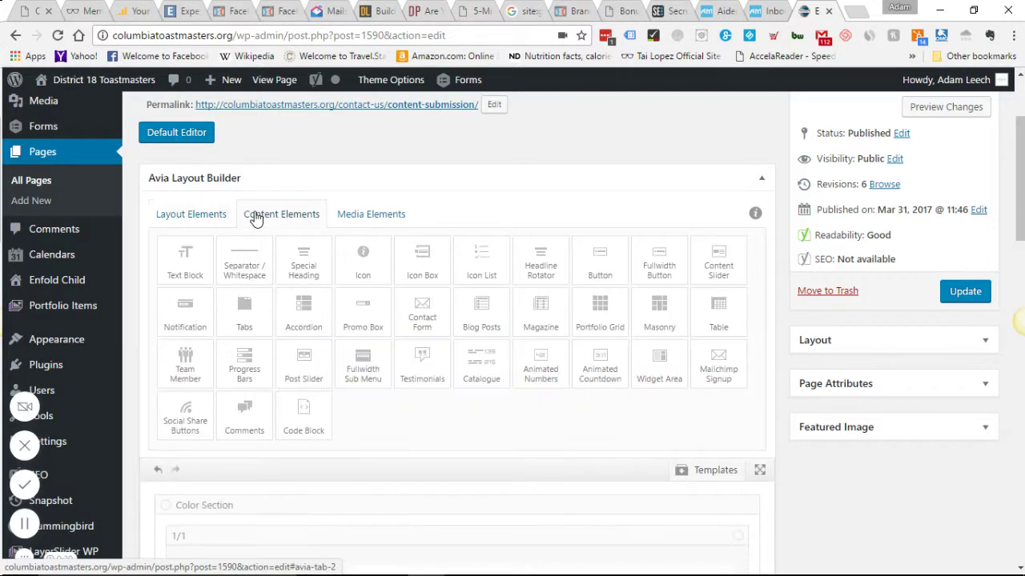
{"action": "left_click", "coordinate": [359, 222]}
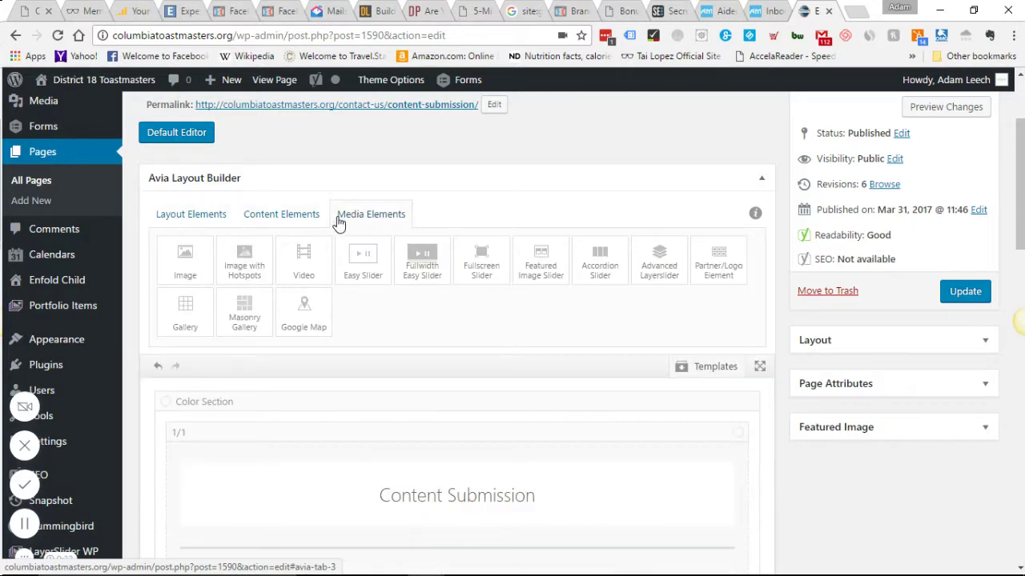
{"action": "left_click", "coordinate": [188, 214]}
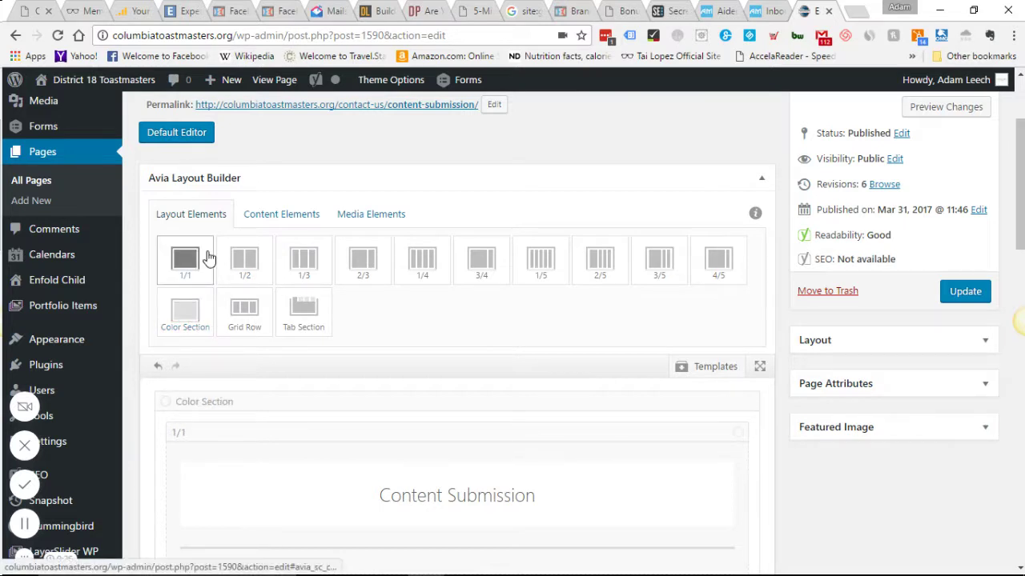
Step: Collapse the Color Section's content in the page layout and expand it again
{"action": "left_click_drag", "start_coordinate": [178, 264], "coordinate": [187, 473]}
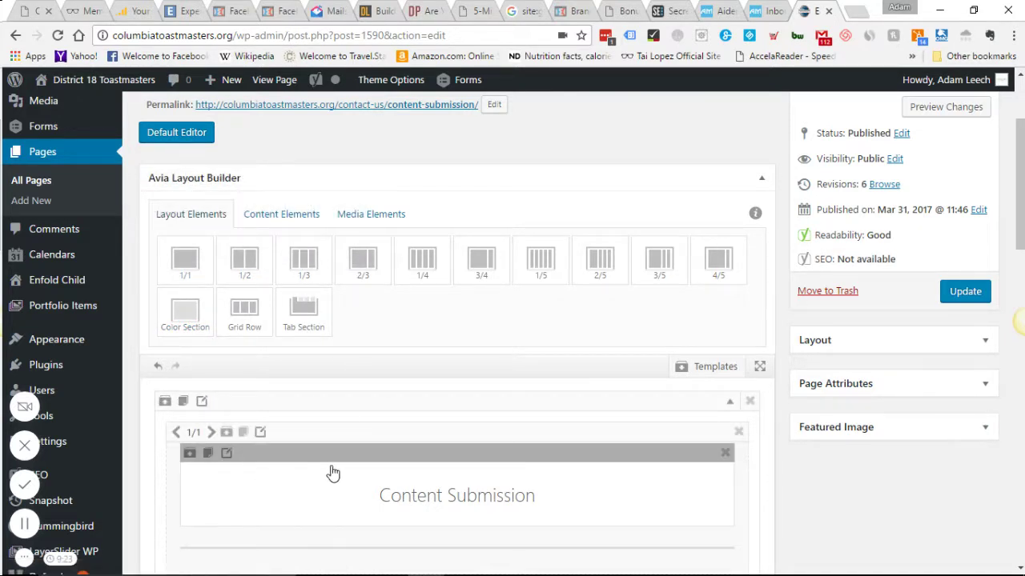
{"action": "scroll", "coordinate": [252, 354], "scroll_direction": "down", "scroll_amount": 5}
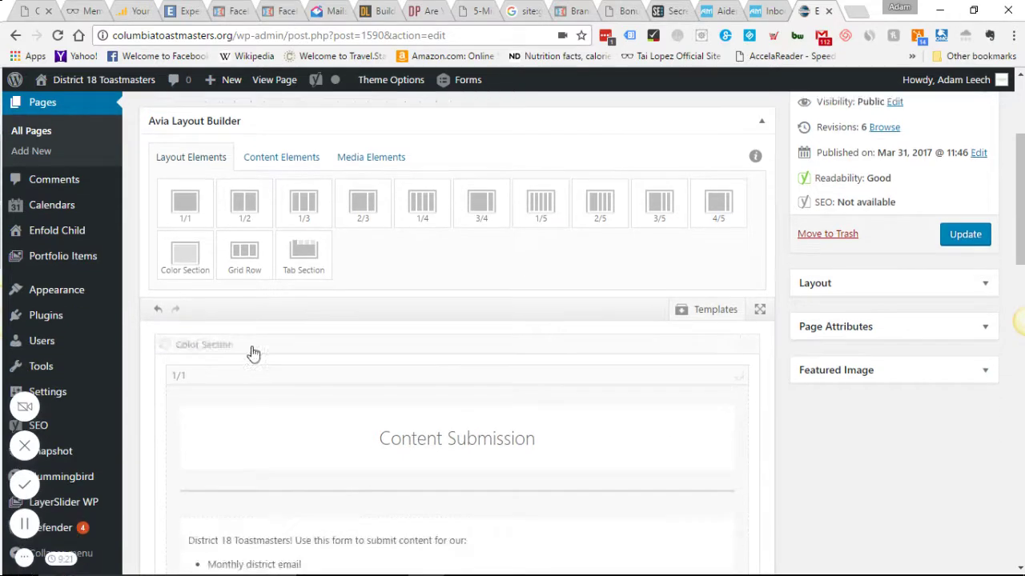
{"action": "scroll", "coordinate": [247, 350], "scroll_direction": "up", "scroll_amount": 2}
{"action": "left_click_drag", "start_coordinate": [237, 251], "coordinate": [272, 267]}
{"action": "left_click", "coordinate": [730, 255]}
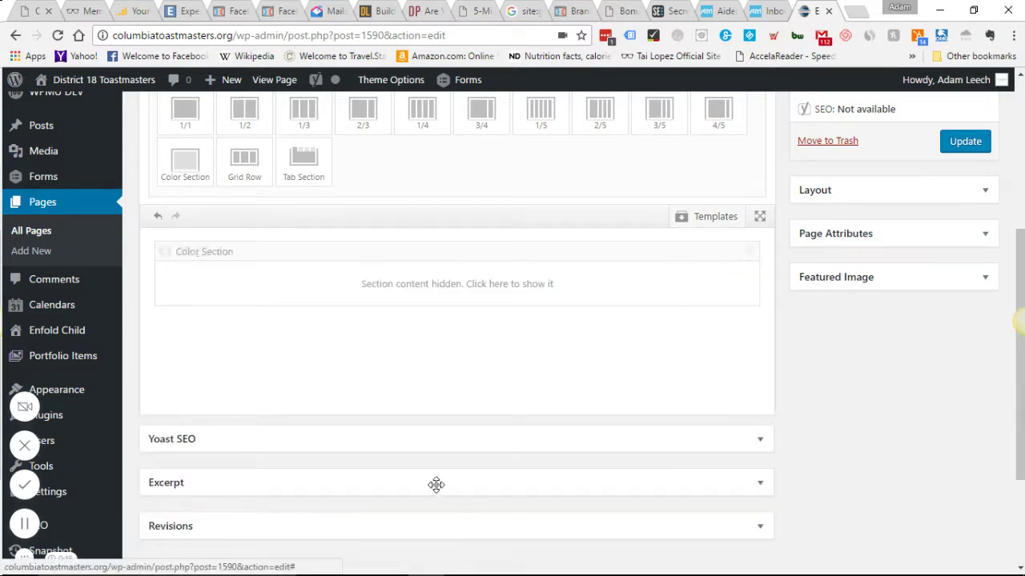
{"action": "left_click", "coordinate": [728, 254]}
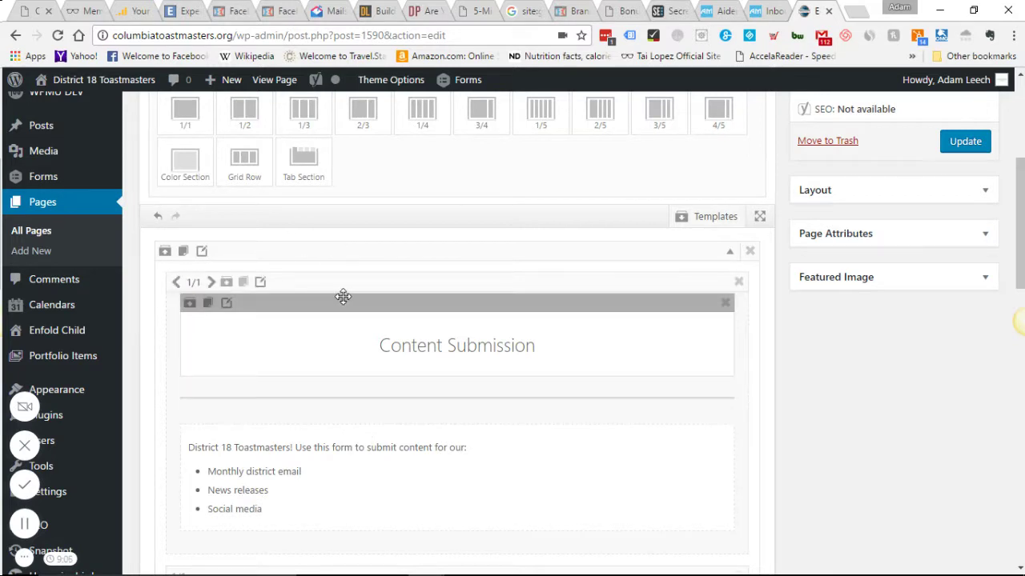
Step: Show the builder's content elements, including Text Block and Special Heading
{"action": "scroll", "coordinate": [259, 270], "scroll_direction": "up", "scroll_amount": 1}
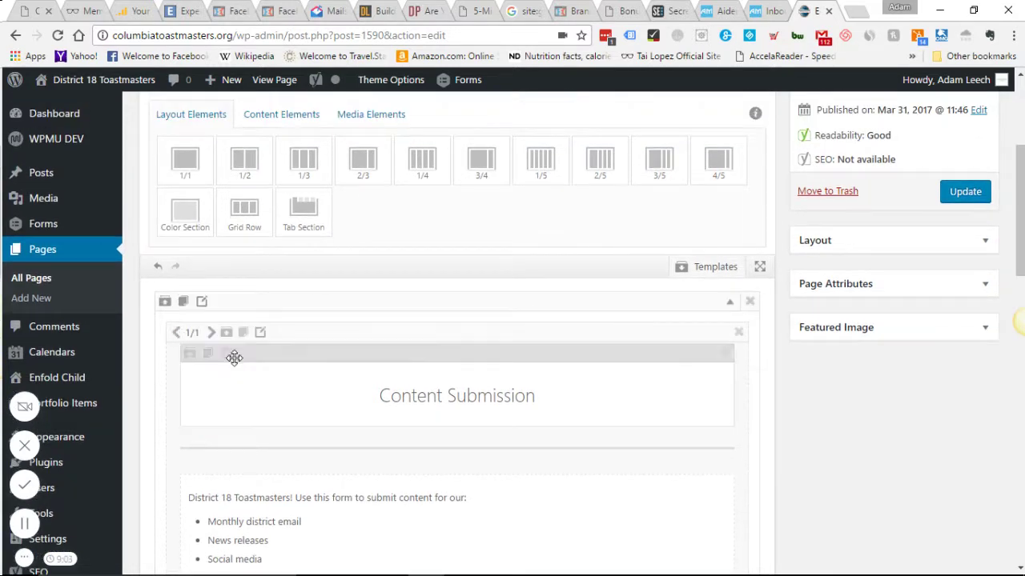
{"action": "left_click", "coordinate": [289, 119]}
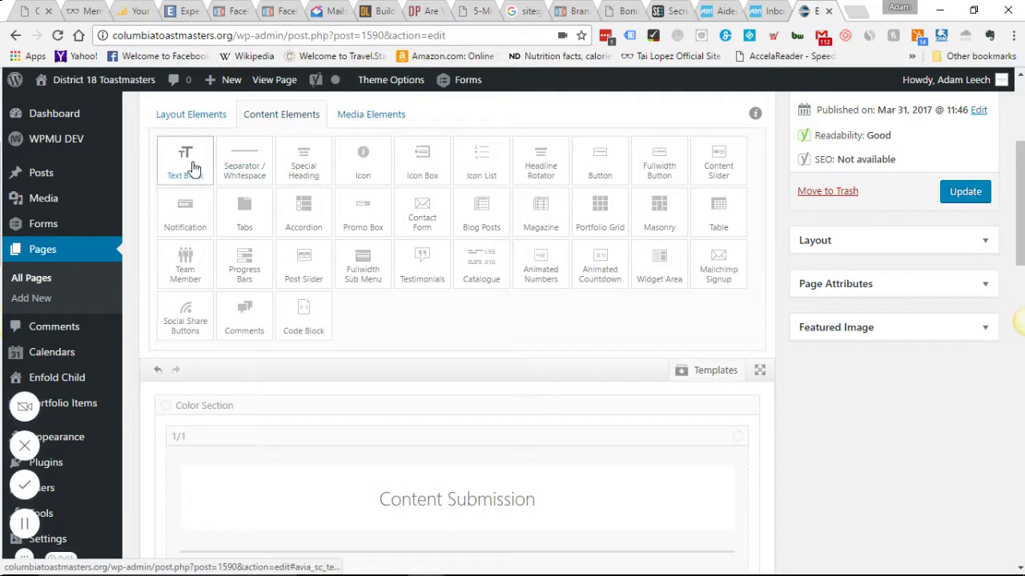
{"action": "mouse_move", "coordinate": [289, 176]}
{"action": "left_mouse_down"}
{"action": "mouse_move", "coordinate": [339, 455]}
{"action": "mouse_move", "coordinate": [337, 278]}
{"action": "mouse_move", "coordinate": [290, 155]}
{"action": "mouse_move", "coordinate": [326, 508]}
{"action": "mouse_move", "coordinate": [308, 361]}
{"action": "mouse_move", "coordinate": [212, 151]}
{"action": "mouse_move", "coordinate": [304, 413]}
{"action": "mouse_move", "coordinate": [290, 538]}
{"action": "mouse_move", "coordinate": [255, 207]}
{"action": "mouse_move", "coordinate": [276, 175]}
{"action": "left_mouse_up"}
{"action": "scroll", "coordinate": [276, 175], "scroll_direction": "down", "scroll_amount": 3}
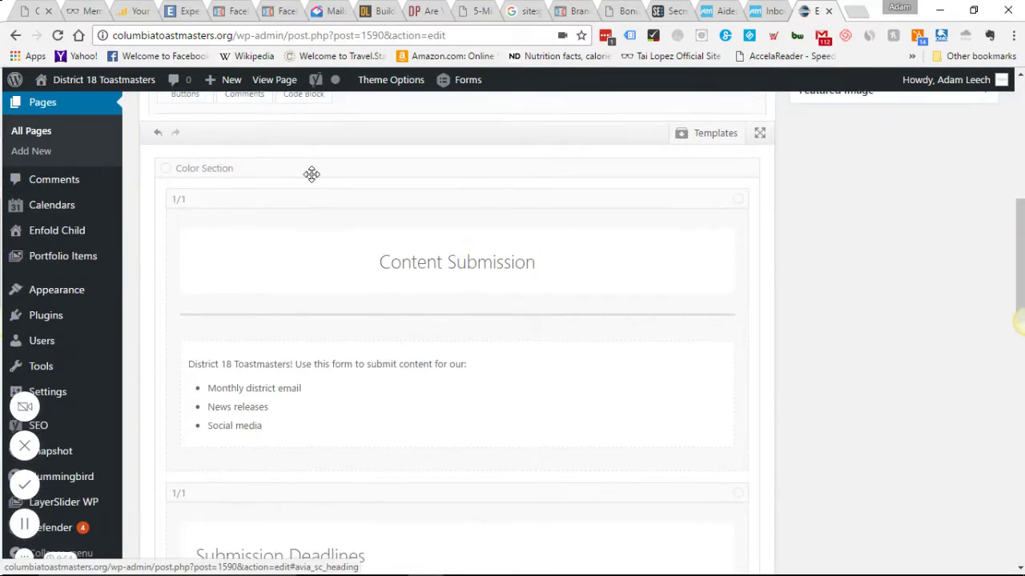
Step: Open the Content Submission heading's settings, keep heading type H1, view the heading style options and save
{"action": "left_click", "coordinate": [406, 240]}
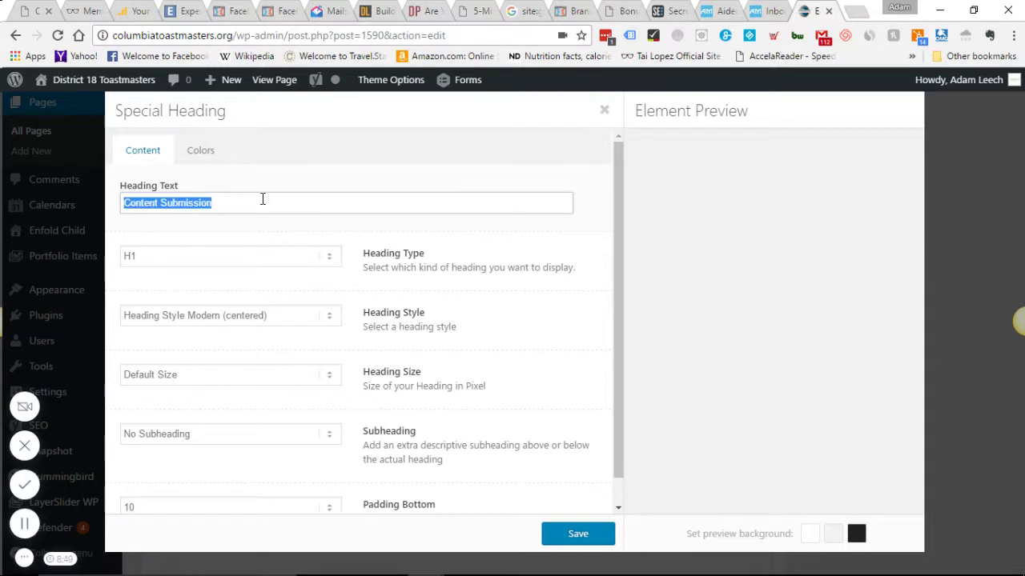
{"action": "left_click", "coordinate": [199, 260]}
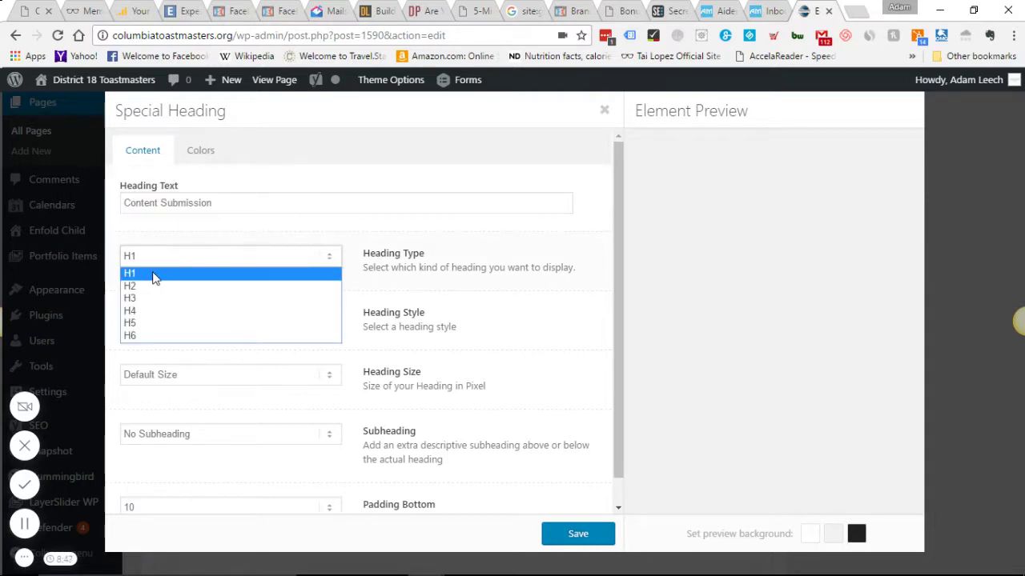
{"action": "left_click", "coordinate": [155, 277]}
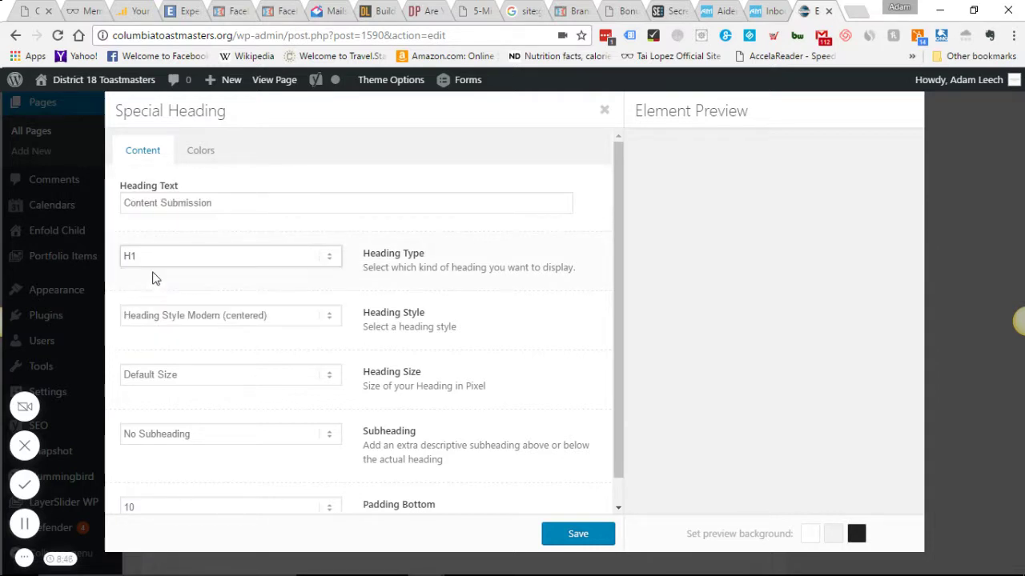
{"action": "left_click", "coordinate": [200, 318]}
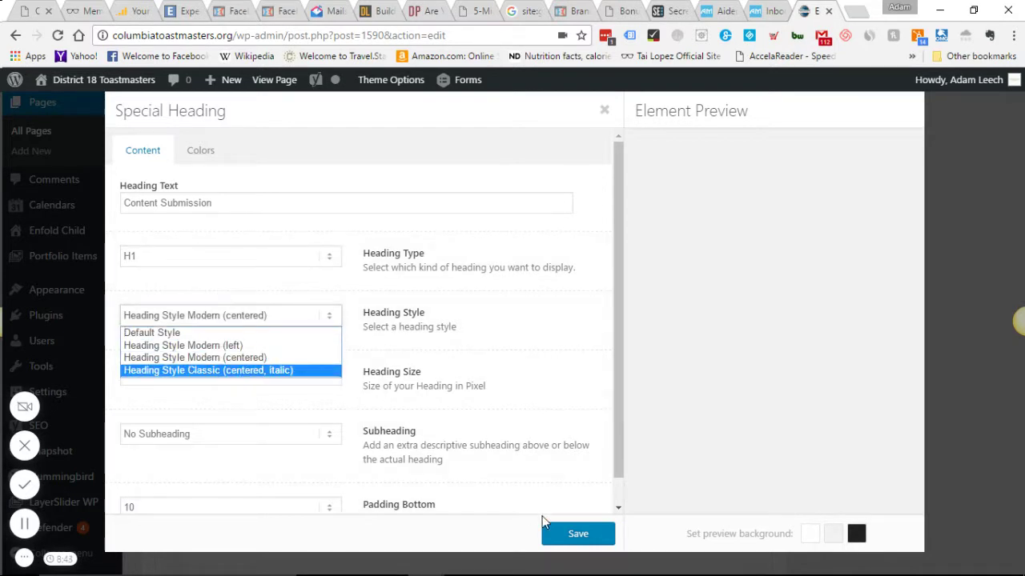
{"action": "left_click", "coordinate": [560, 532]}
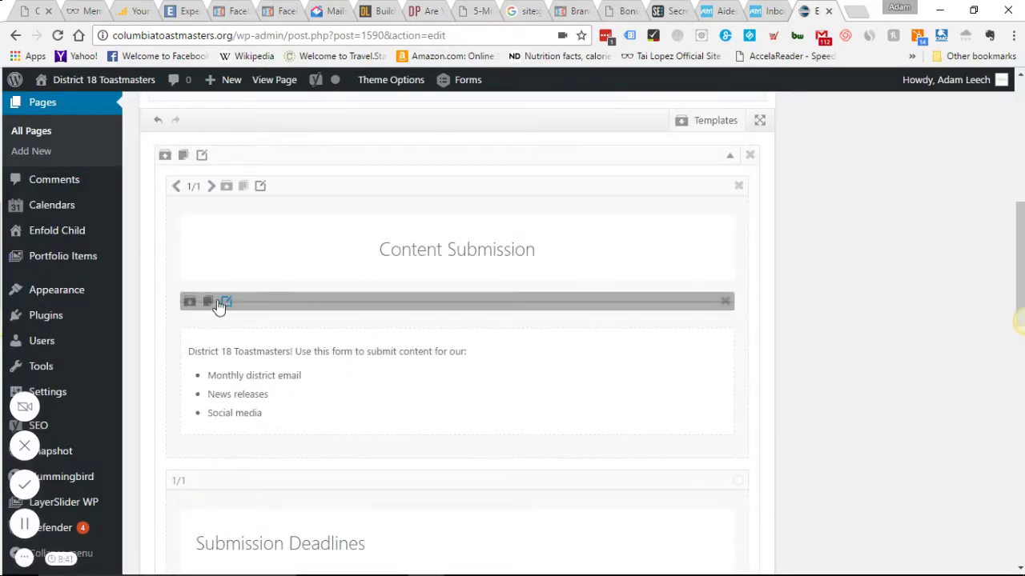
Step: Open the separator below the Content Submission heading, view its horizontal ruler styling options and save
{"action": "mouse_move", "coordinate": [283, 298]}
{"action": "left_mouse_down"}
{"action": "mouse_move", "coordinate": [309, 309]}
{"action": "mouse_move", "coordinate": [289, 311]}
{"action": "left_mouse_up"}
{"action": "scroll", "coordinate": [296, 296], "scroll_direction": "up", "scroll_amount": 5}
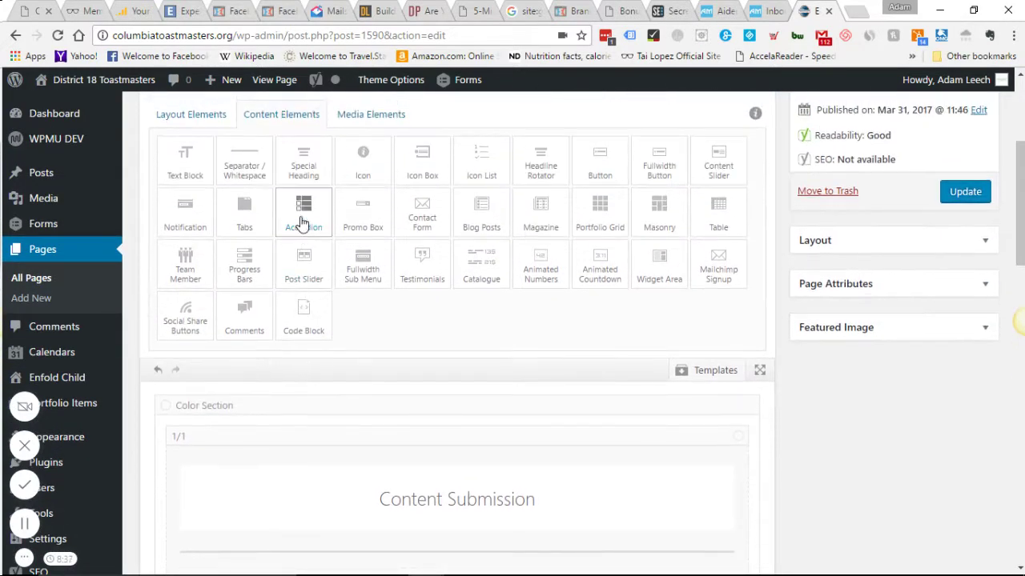
{"action": "left_click_drag", "start_coordinate": [245, 164], "coordinate": [224, 354]}
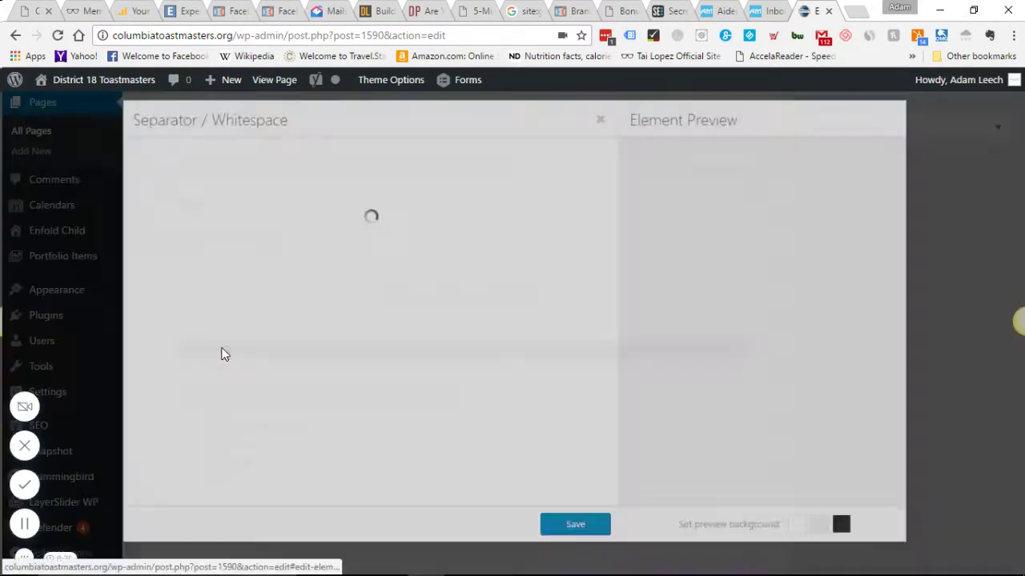
{"action": "left_click", "coordinate": [195, 151]}
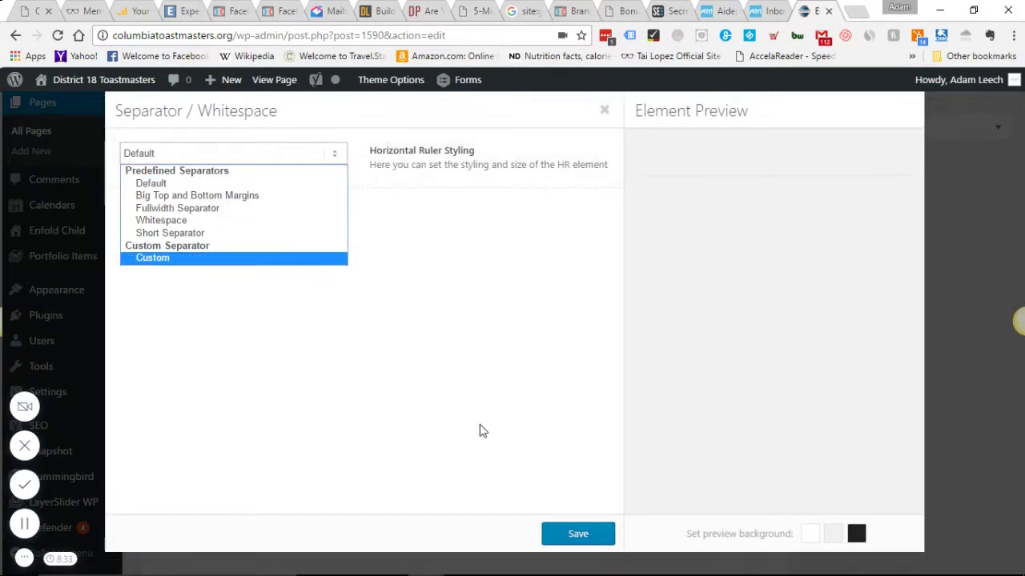
{"action": "left_click", "coordinate": [566, 535]}
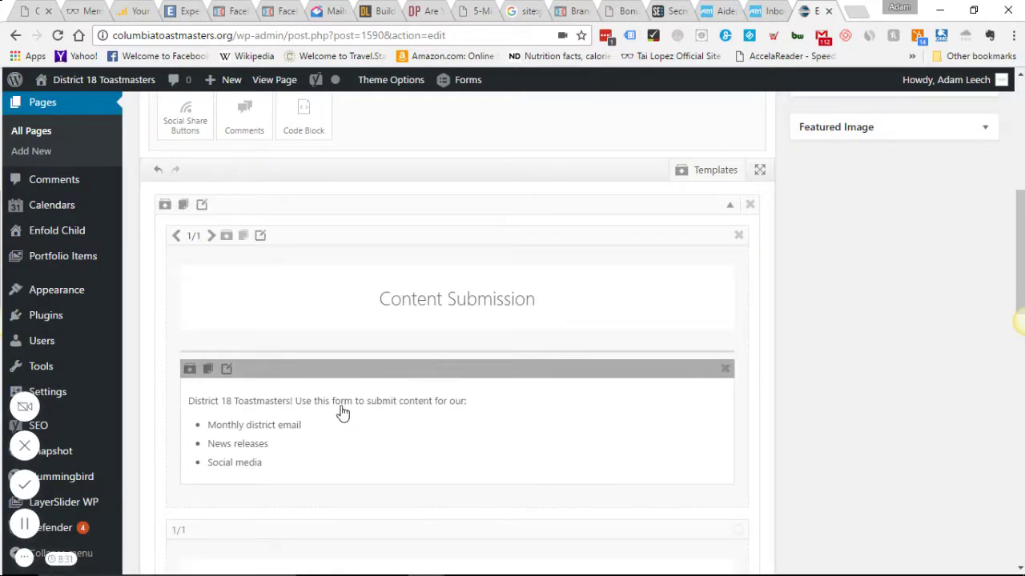
Step: Duplicate the 1/1 column containing the Content Submission heading and delete the copy
{"action": "left_click_drag", "start_coordinate": [350, 368], "coordinate": [549, 373]}
{"action": "scroll", "coordinate": [380, 320], "scroll_direction": "down", "scroll_amount": 2}
{"action": "scroll", "coordinate": [384, 295], "scroll_direction": "up", "scroll_amount": 2}
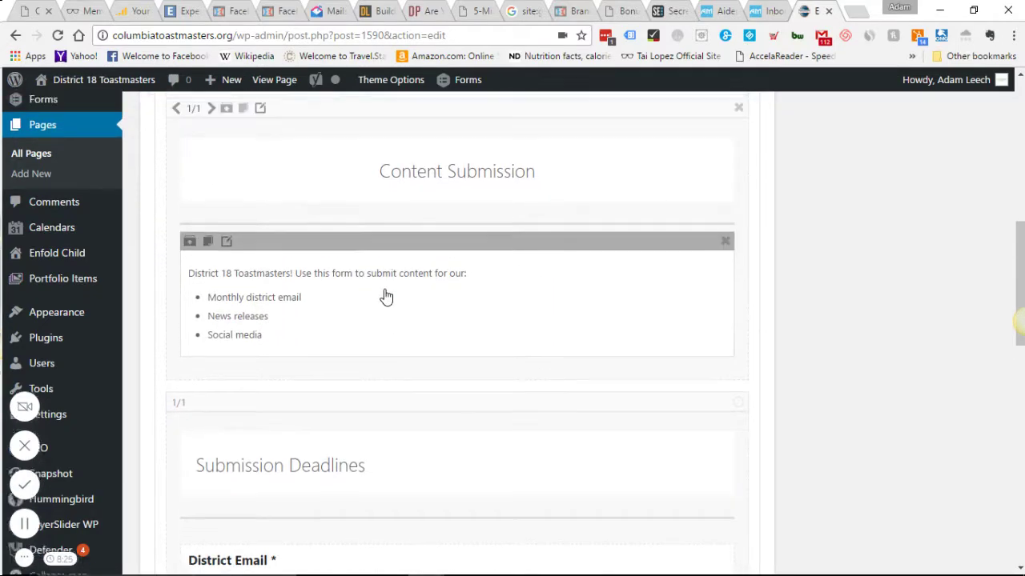
{"action": "left_click", "coordinate": [246, 191]}
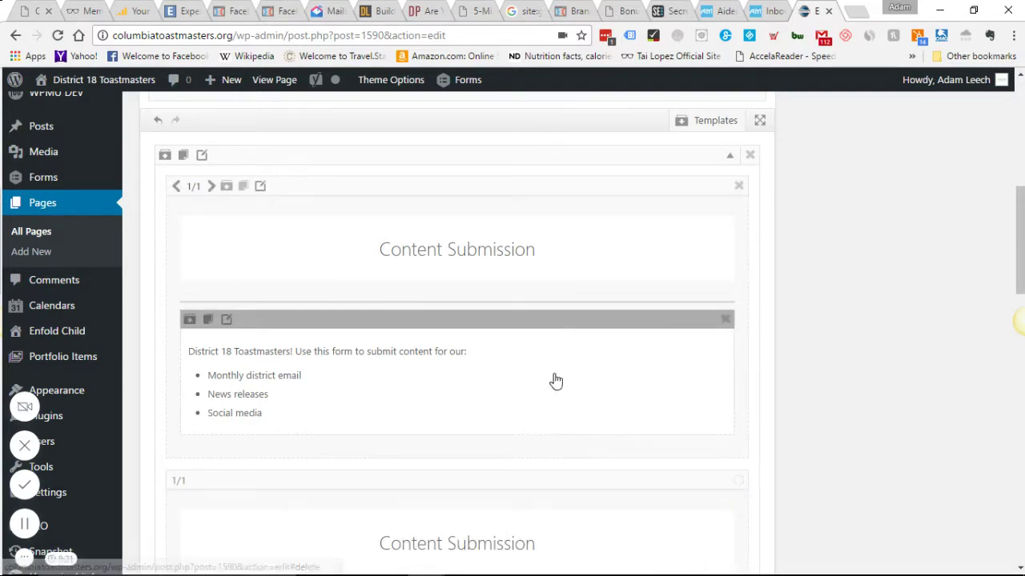
{"action": "left_click", "coordinate": [737, 484]}
Step: Set the separator below the Submission Deadlines heading to Whitespace with a height of 30 pixels and save
{"action": "scroll", "coordinate": [496, 360], "scroll_direction": "down", "scroll_amount": 2}
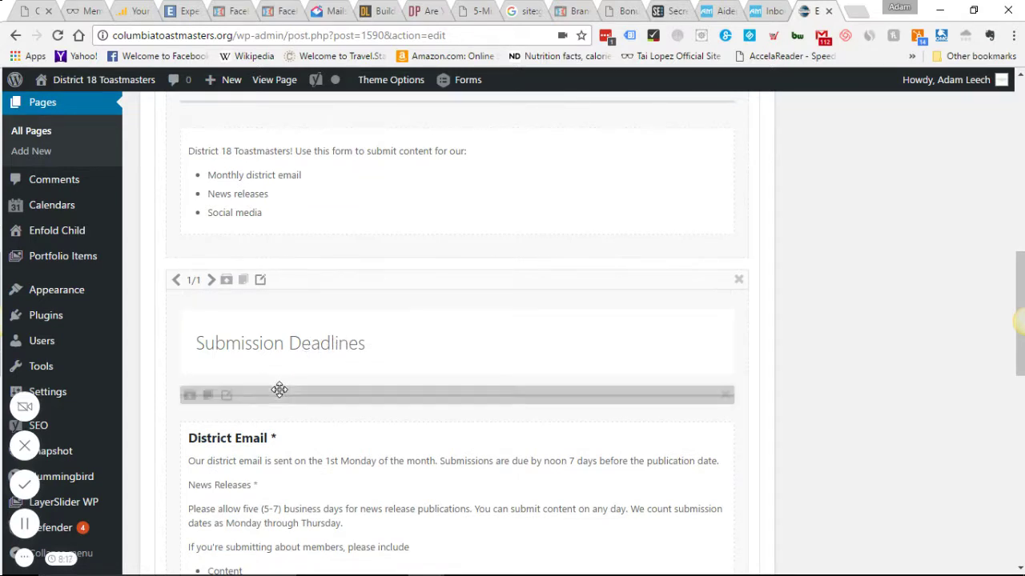
{"action": "left_click", "coordinate": [226, 395]}
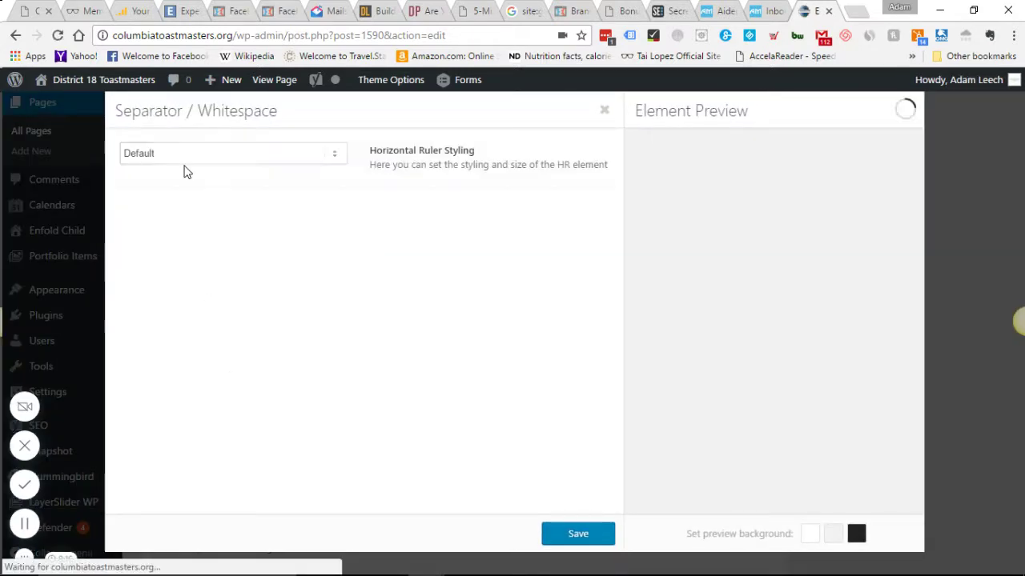
{"action": "left_click", "coordinate": [183, 153]}
{"action": "left_click", "coordinate": [185, 218]}
{"action": "left_click", "coordinate": [185, 212]}
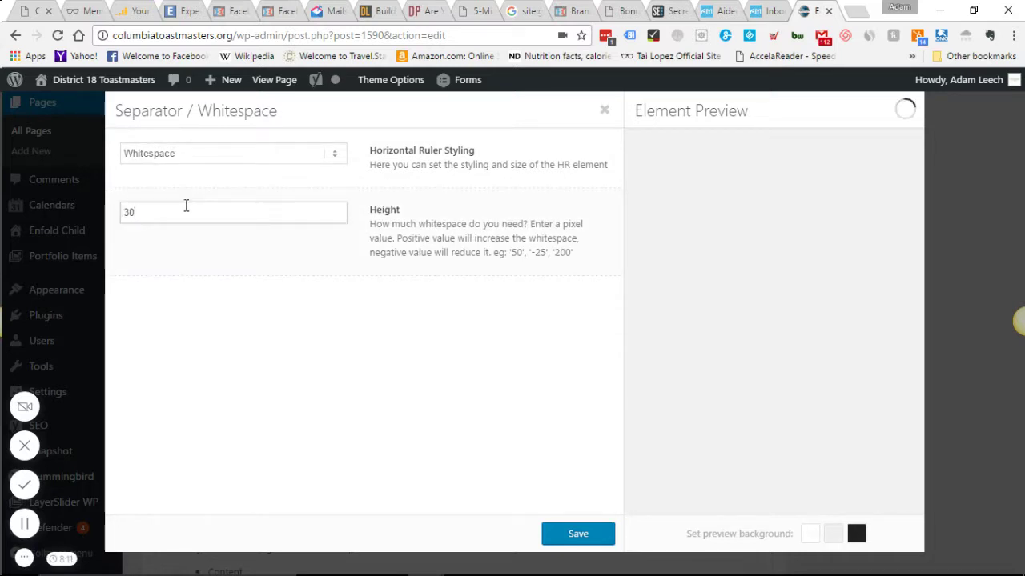
{"action": "left_click", "coordinate": [576, 534]}
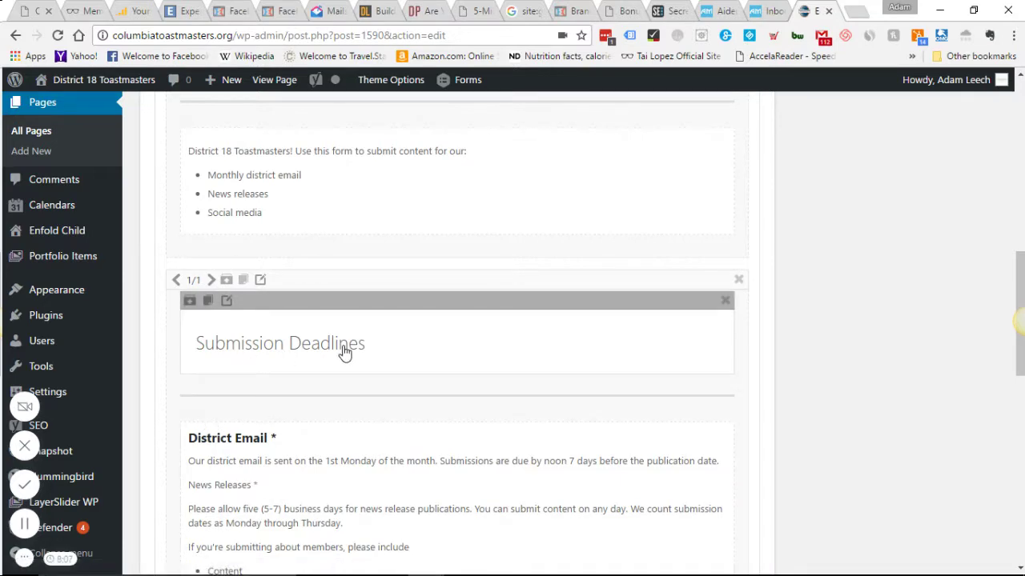
Step: Open the District Email text block, examine its content, save it, and review the rest of the page layout
{"action": "left_click", "coordinate": [209, 464]}
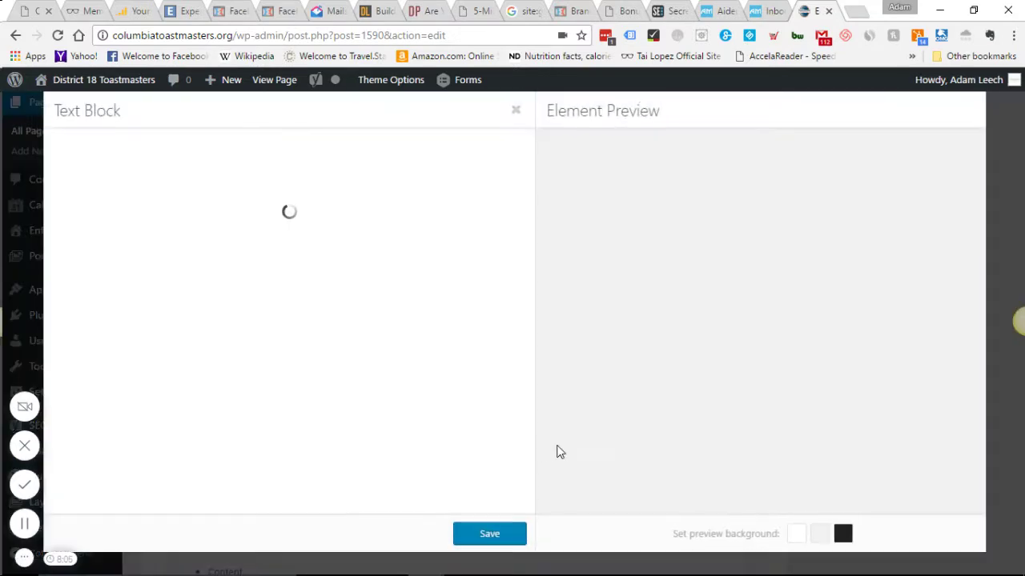
{"action": "scroll", "coordinate": [134, 329], "scroll_direction": "down", "scroll_amount": 10}
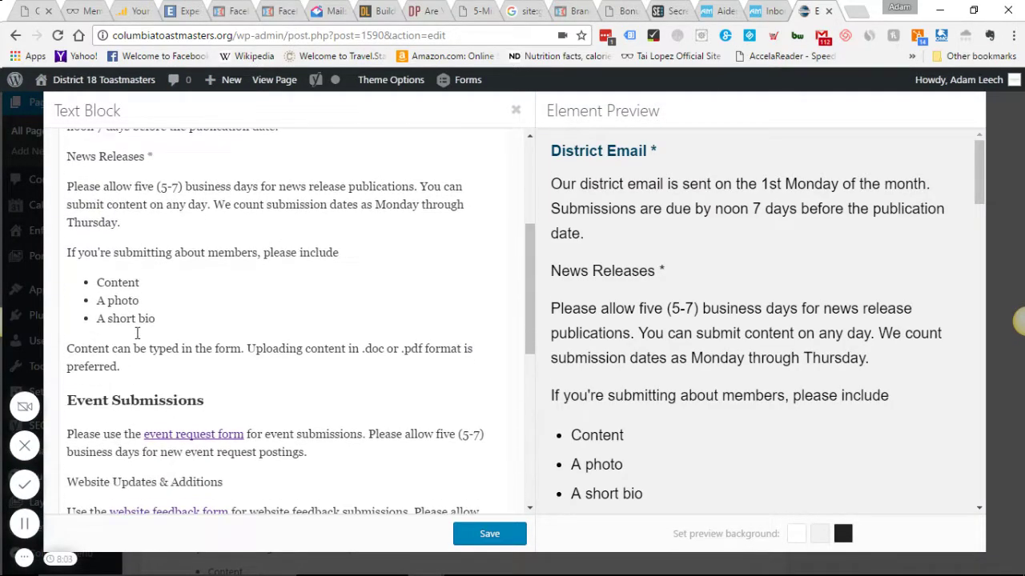
{"action": "scroll", "coordinate": [134, 330], "scroll_direction": "up", "scroll_amount": 10}
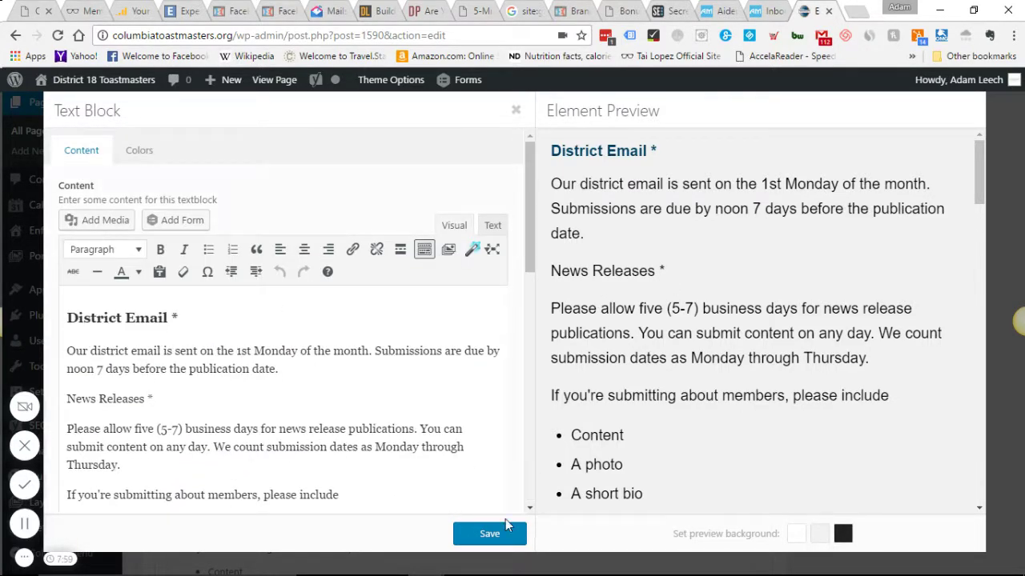
{"action": "left_click", "coordinate": [505, 528]}
{"action": "scroll", "coordinate": [382, 391], "scroll_direction": "down", "scroll_amount": 5}
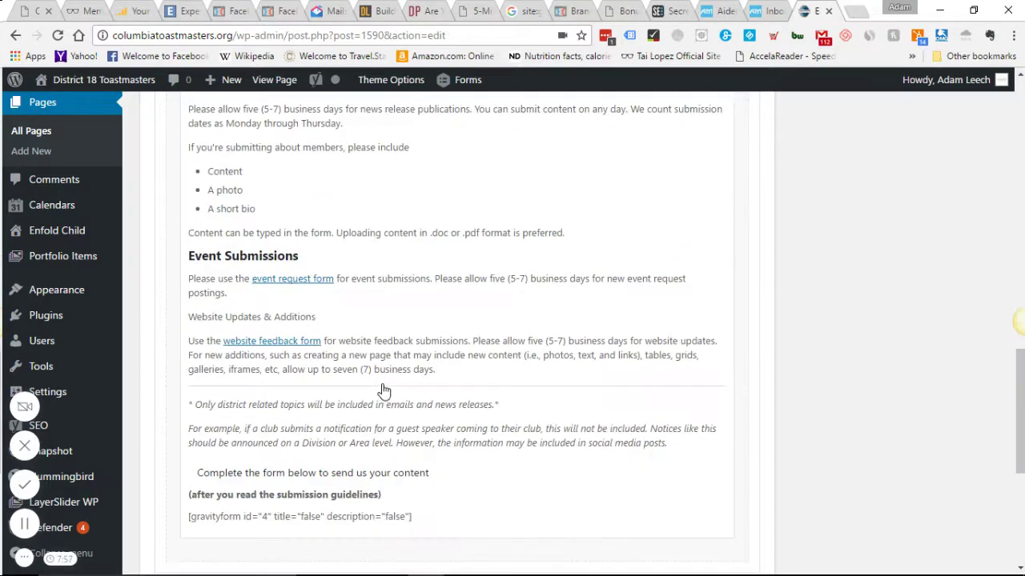
{"action": "scroll", "coordinate": [377, 386], "scroll_direction": "down", "scroll_amount": 3}
{"action": "scroll", "coordinate": [345, 388], "scroll_direction": "up", "scroll_amount": 8}
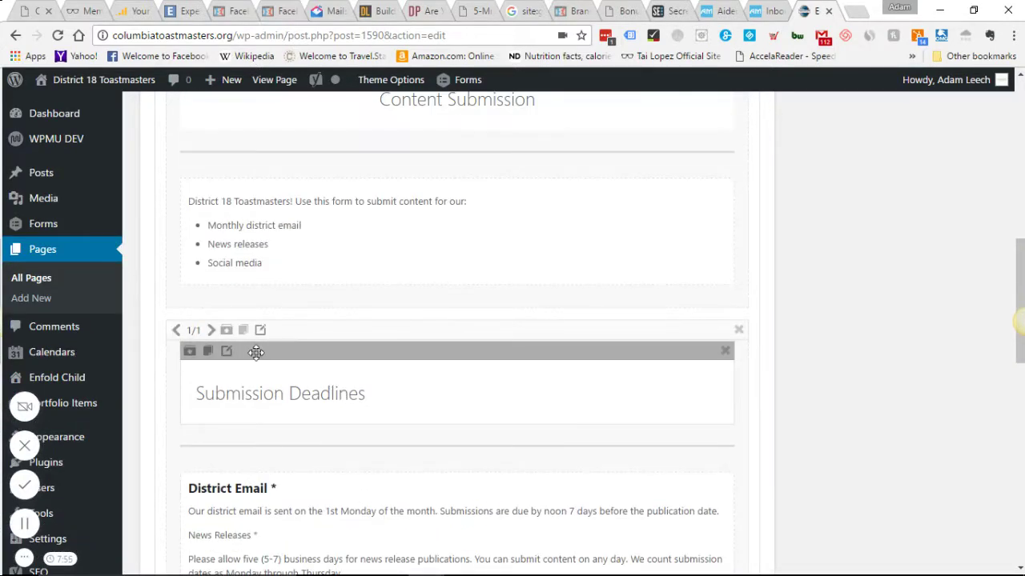
Step: Delete everything from the Event Submissions heading to the end of the first District Email text block and save
{"action": "left_click", "coordinate": [333, 501]}
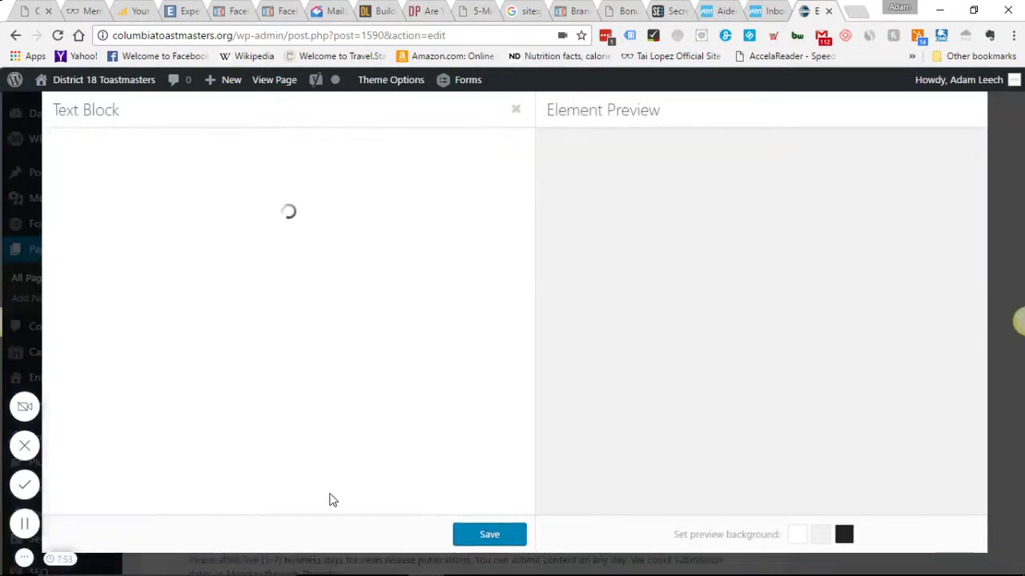
{"action": "scroll", "coordinate": [199, 423], "scroll_direction": "down", "scroll_amount": 2}
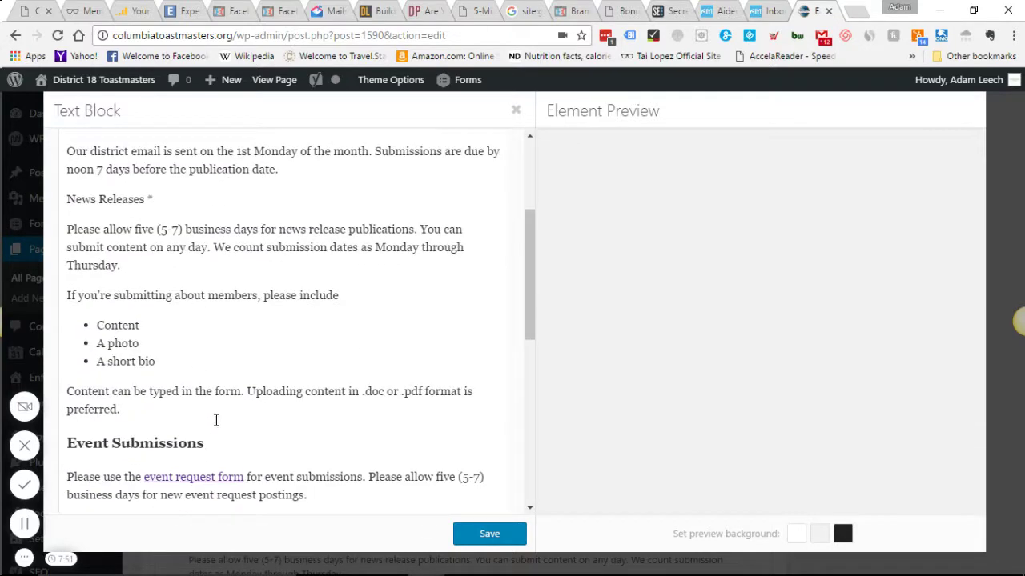
{"action": "double_click", "coordinate": [188, 420]}
{"action": "left_click", "coordinate": [180, 411]}
{"action": "scroll", "coordinate": [229, 405], "scroll_direction": "down", "scroll_amount": 2}
{"action": "mouse_move", "coordinate": [233, 408]}
{"action": "left_mouse_down"}
{"action": "mouse_move", "coordinate": [263, 411]}
{"action": "mouse_move", "coordinate": [253, 410]}
{"action": "left_mouse_up"}
{"action": "scroll", "coordinate": [194, 335], "scroll_direction": "up", "scroll_amount": 4}
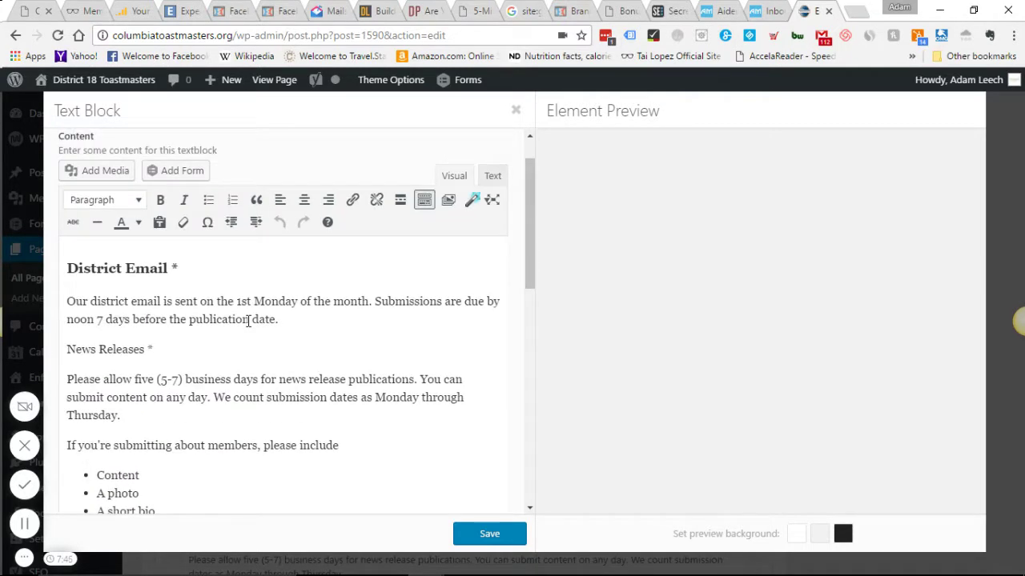
{"action": "scroll", "coordinate": [213, 320], "scroll_direction": "down", "scroll_amount": 3}
{"action": "left_click", "coordinate": [154, 360]}
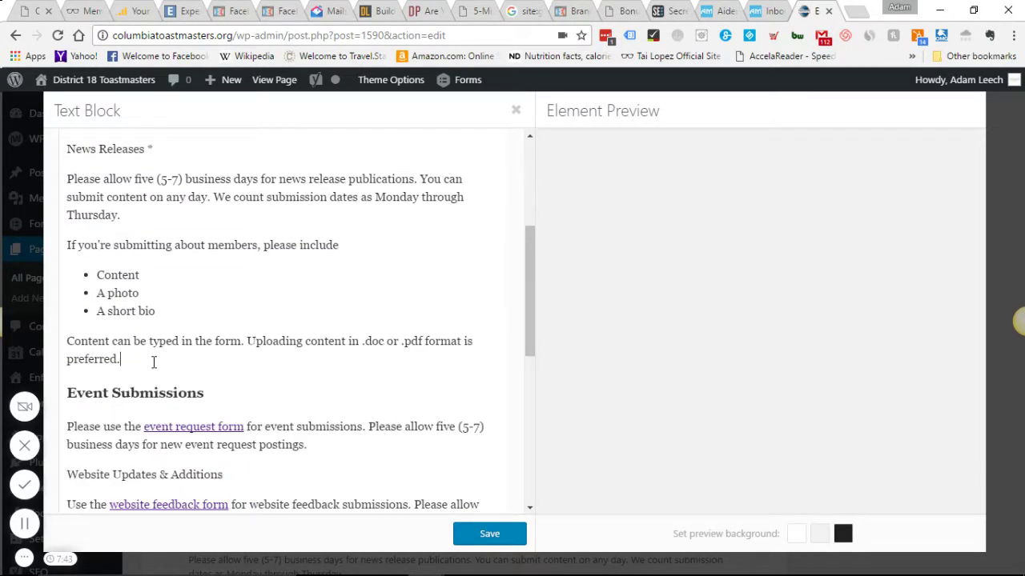
{"action": "left_click_drag", "start_coordinate": [153, 360], "coordinate": [338, 404]}
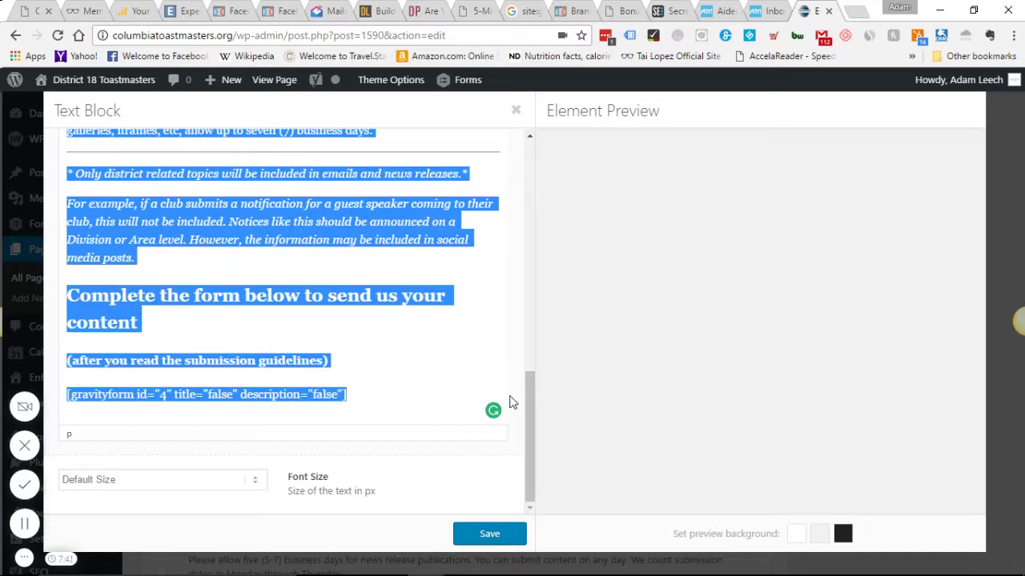
{"action": "key", "text": "BackSpace"}
{"action": "scroll", "coordinate": [299, 350], "scroll_direction": "up", "scroll_amount": 5}
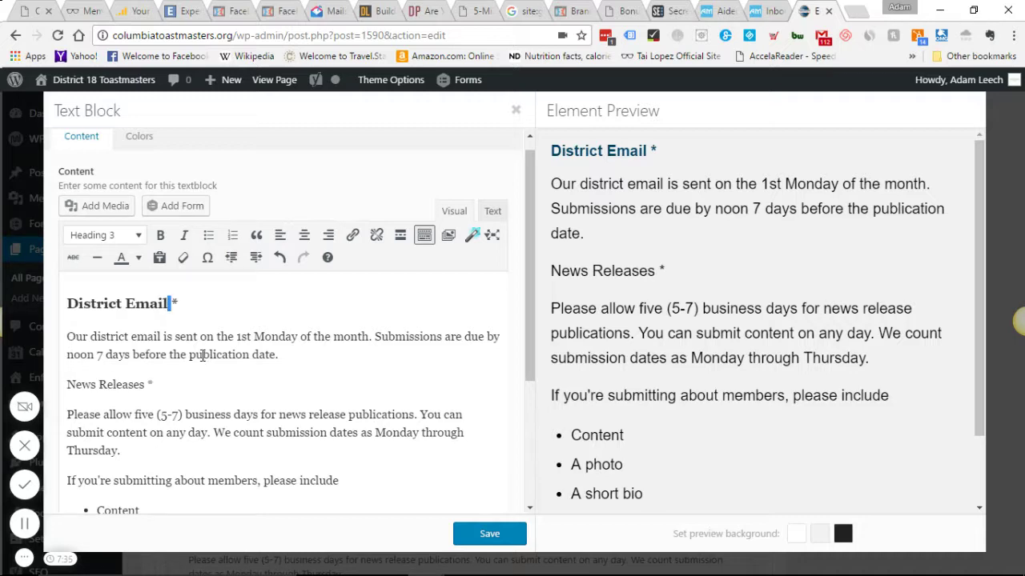
{"action": "left_click", "coordinate": [497, 532]}
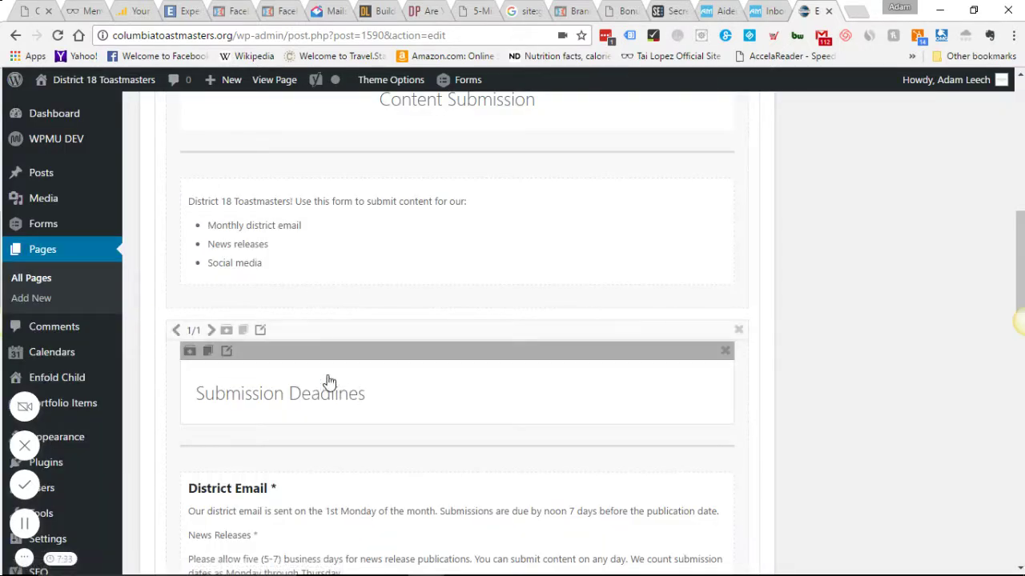
Step: Copy the Event Submissions heading text from the District Email text block in the second Submission Deadlines column and save the block
{"action": "scroll", "coordinate": [325, 376], "scroll_direction": "down", "scroll_amount": 3}
{"action": "scroll", "coordinate": [324, 372], "scroll_direction": "up", "scroll_amount": 2}
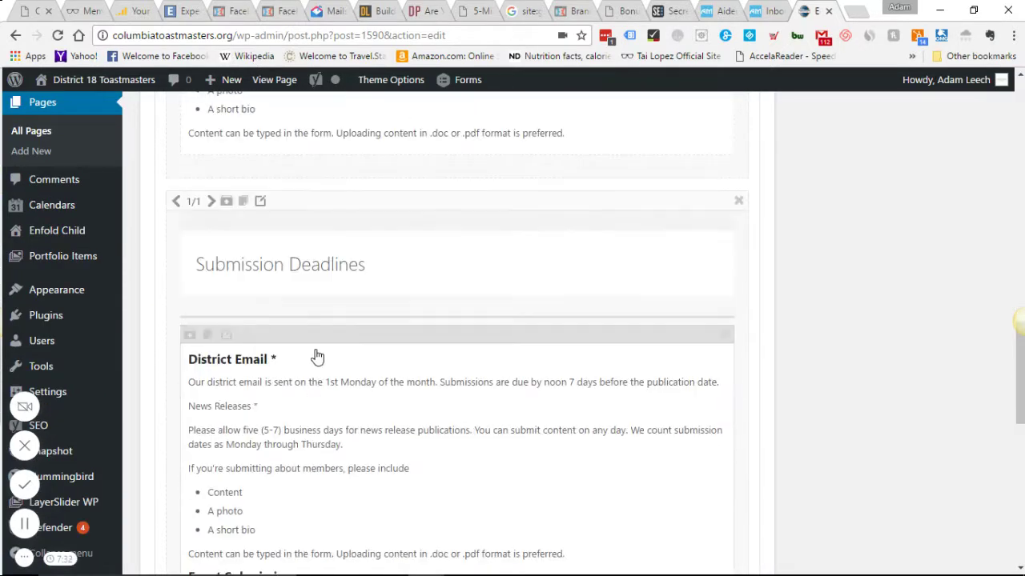
{"action": "left_click", "coordinate": [256, 384]}
{"action": "scroll", "coordinate": [140, 390], "scroll_direction": "down", "scroll_amount": 3}
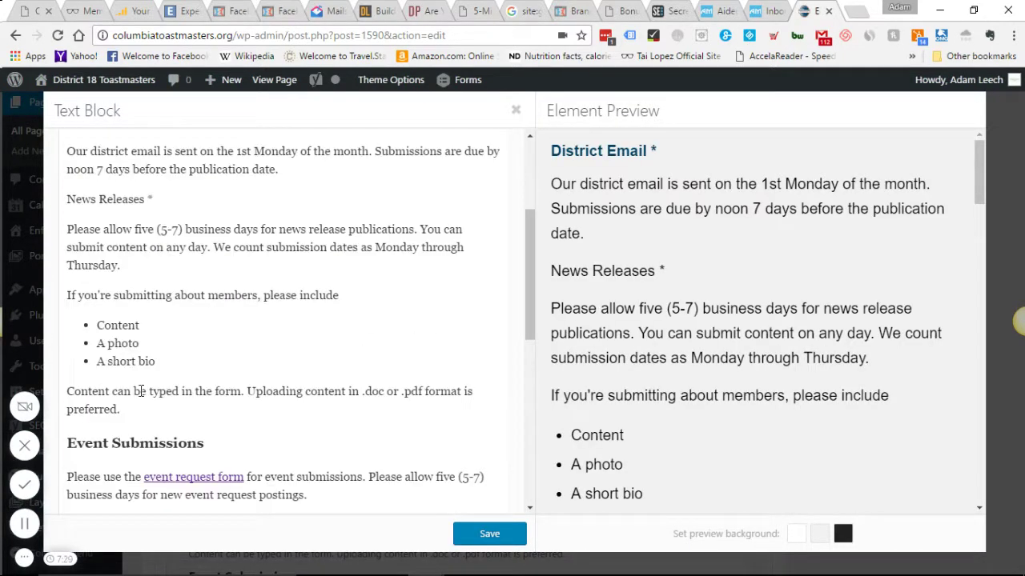
{"action": "triple_click", "coordinate": [152, 446]}
{"action": "right_click", "coordinate": [154, 445]}
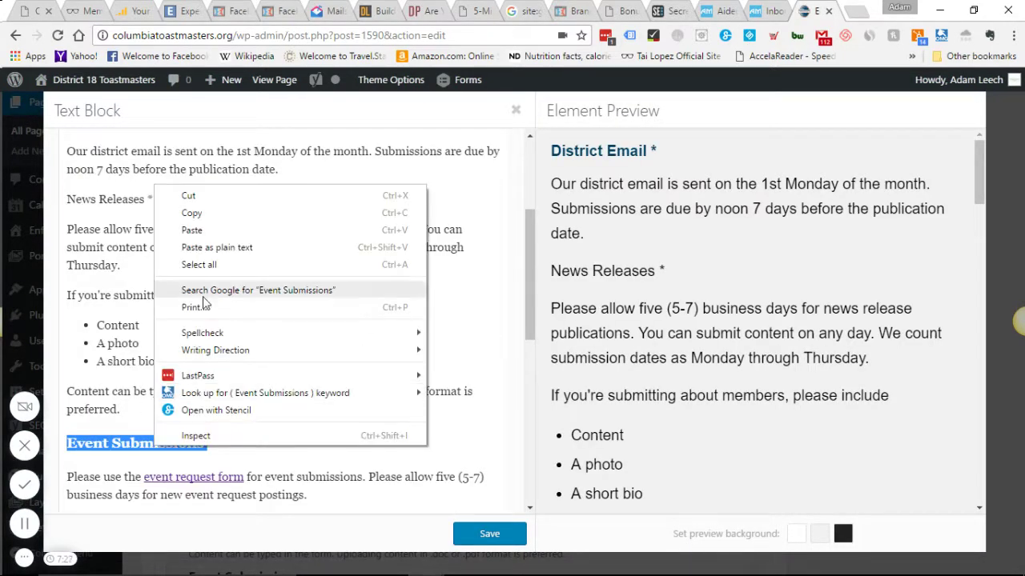
{"action": "left_click", "coordinate": [205, 212]}
{"action": "left_click", "coordinate": [471, 533]}
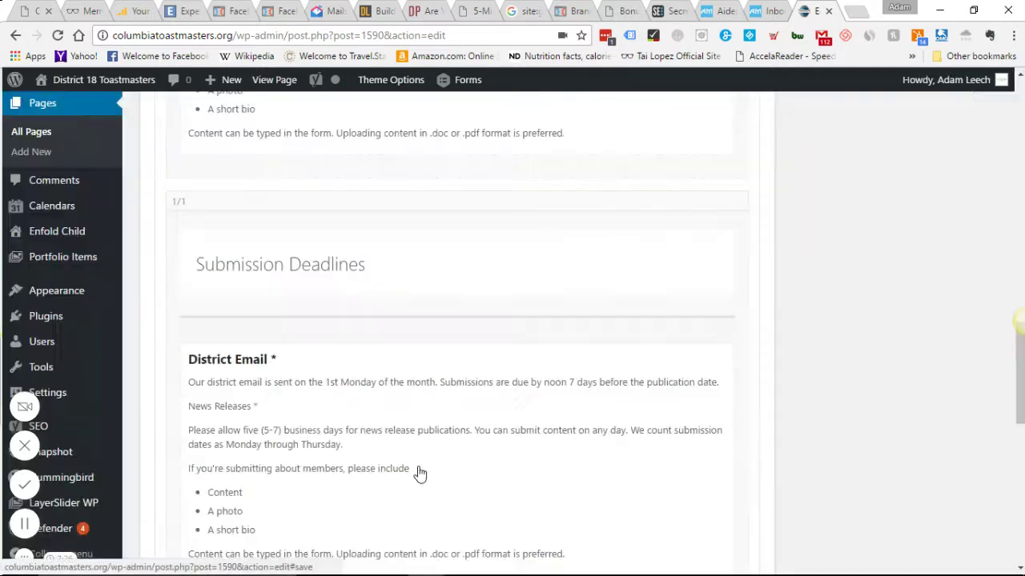
Step: Replace the heading text of the second Submission Deadlines heading with Event Submissions and save
{"action": "left_click", "coordinate": [297, 282]}
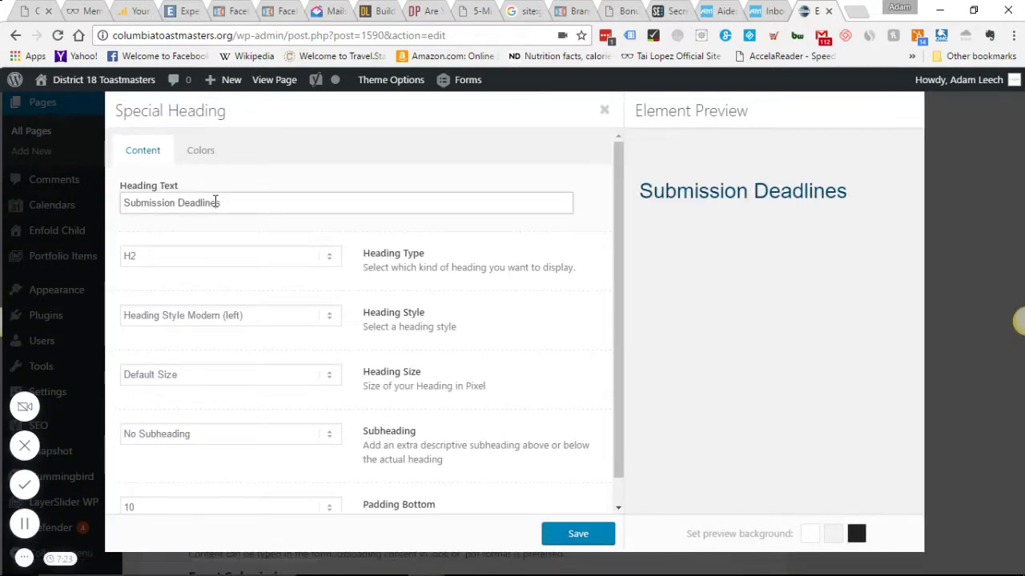
{"action": "right_click", "coordinate": [215, 202]}
{"action": "left_click", "coordinate": [221, 247]}
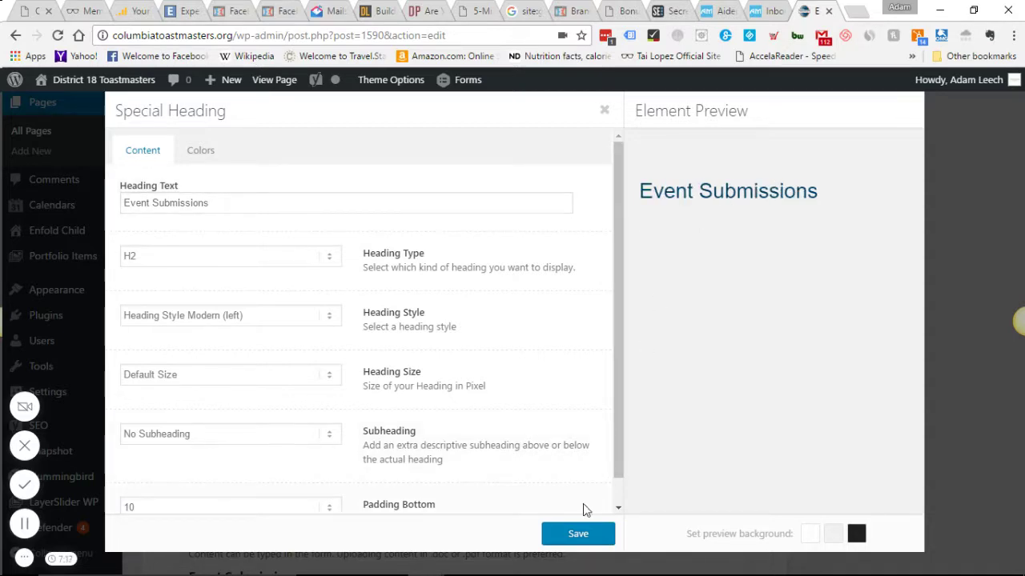
{"action": "left_click", "coordinate": [578, 533]}
Step: Delete the text from District Email through the Event Submissions heading in the text block below the Event Submissions heading and save
{"action": "left_click", "coordinate": [276, 359]}
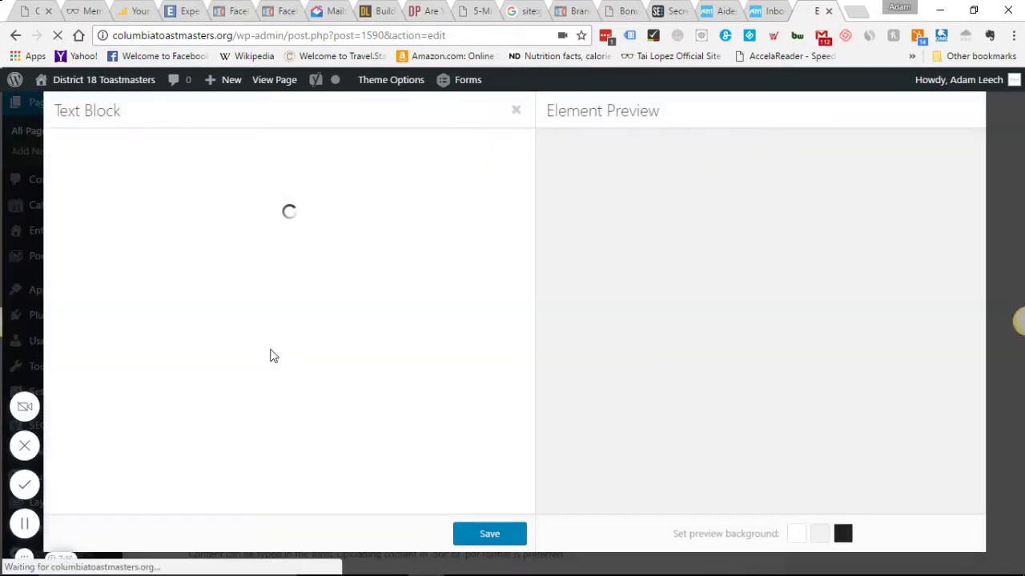
{"action": "scroll", "coordinate": [227, 373], "scroll_direction": "down", "scroll_amount": 3}
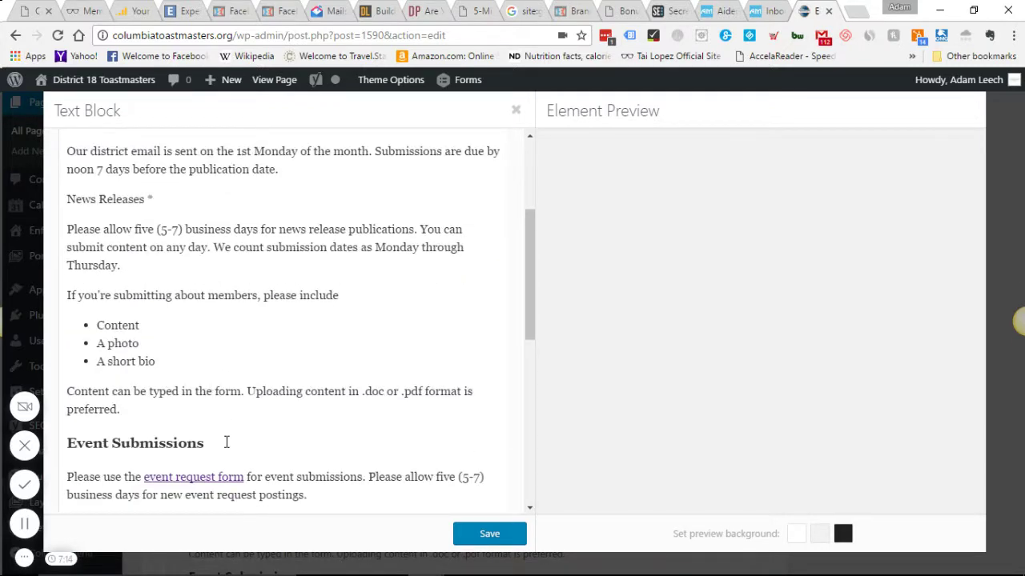
{"action": "left_click_drag", "start_coordinate": [226, 443], "coordinate": [68, 267]}
{"action": "key", "text": "BackSpace"}
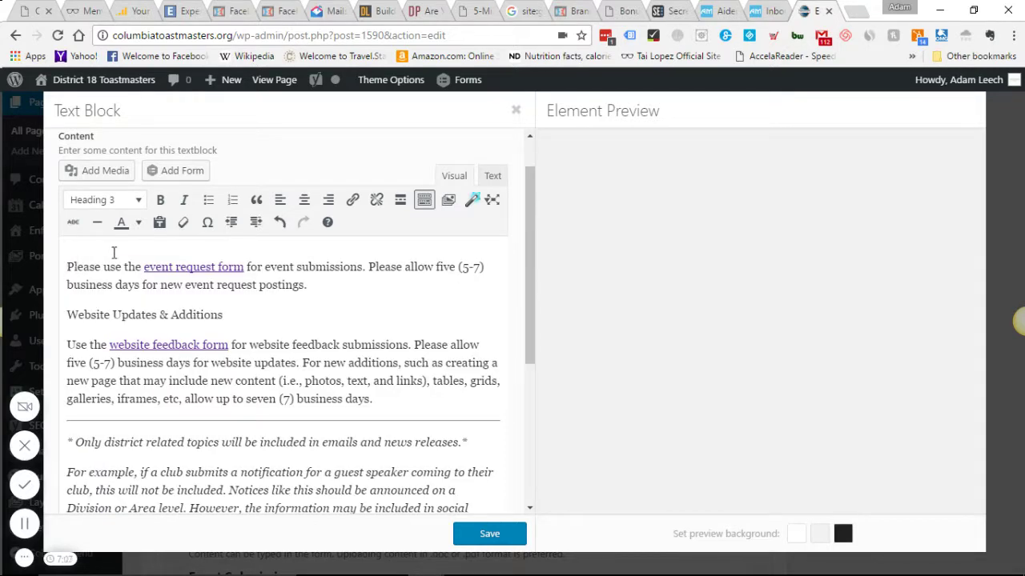
{"action": "left_click", "coordinate": [469, 534]}
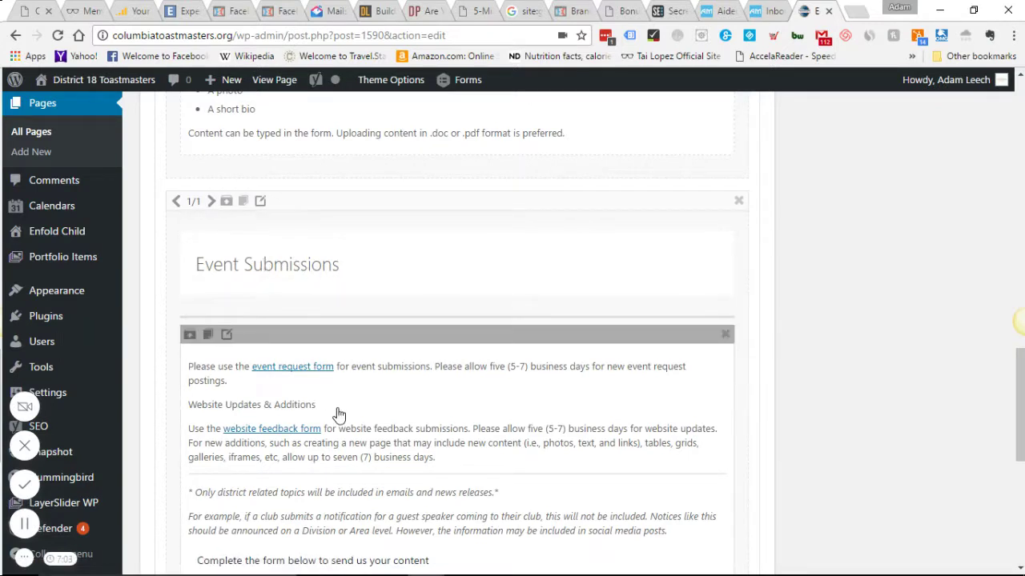
Step: Duplicate the text block and separator under Event Submissions, and delete everything after the website updates paragraph in the first text block
{"action": "left_click", "coordinate": [208, 336]}
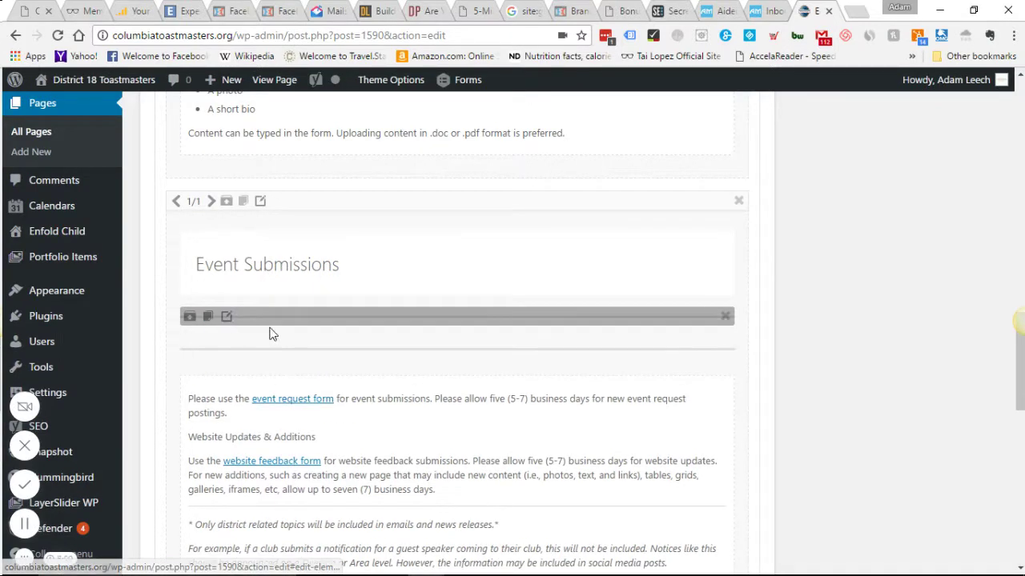
{"action": "left_click", "coordinate": [282, 444]}
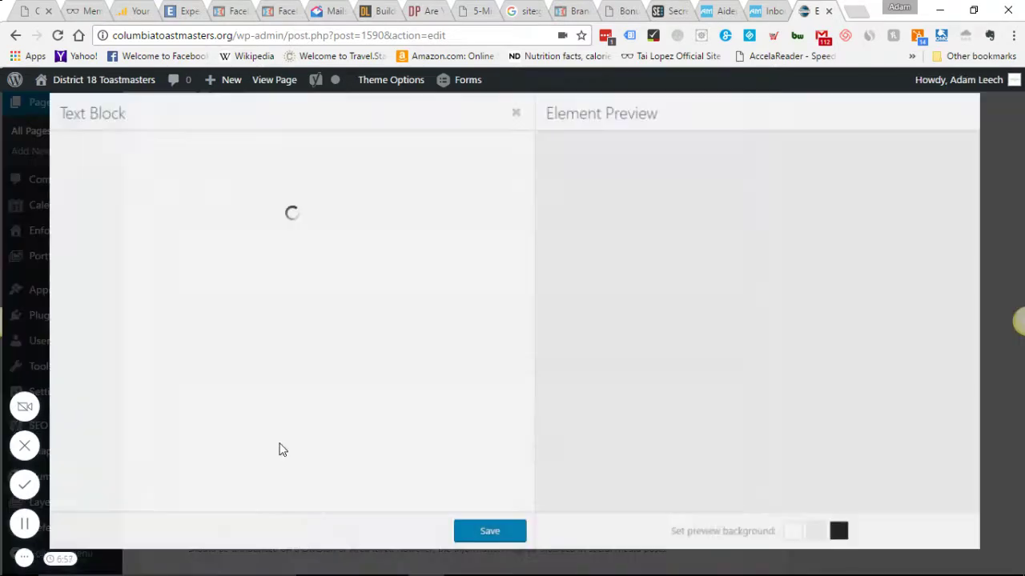
{"action": "scroll", "coordinate": [399, 306], "scroll_direction": "down", "scroll_amount": 2}
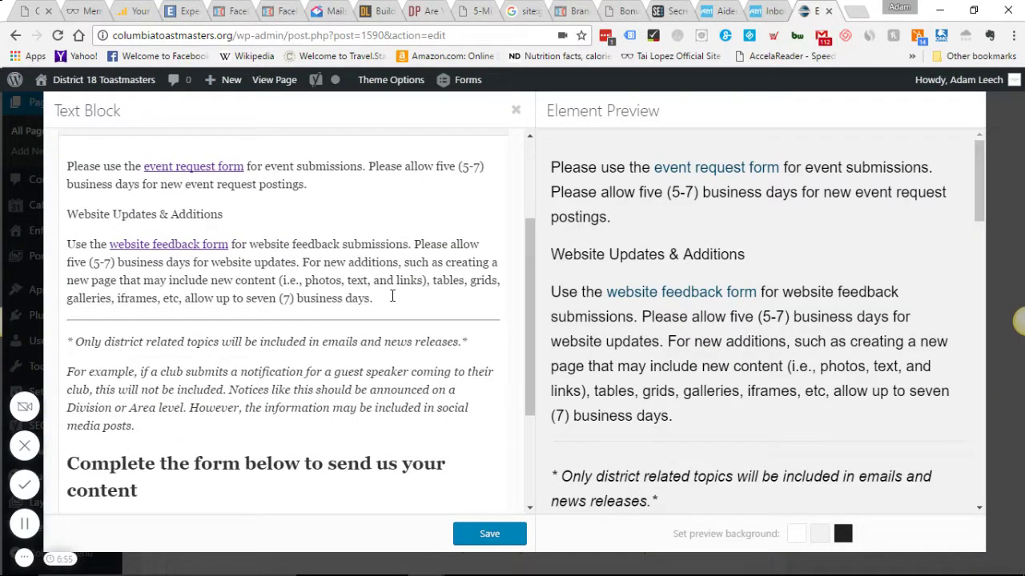
{"action": "left_click_drag", "start_coordinate": [434, 322], "coordinate": [484, 570]}
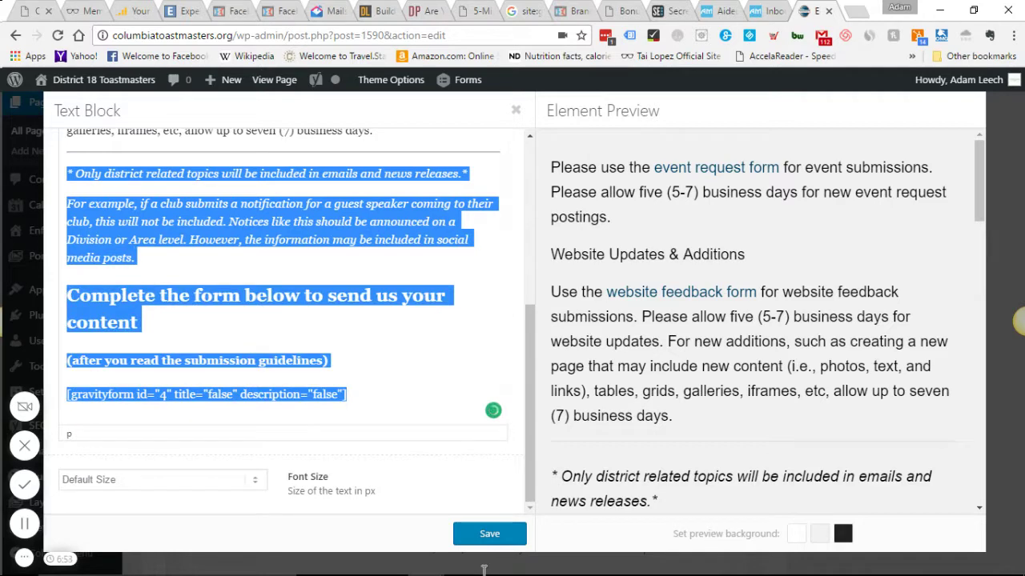
{"action": "key", "text": "BackSpace"}
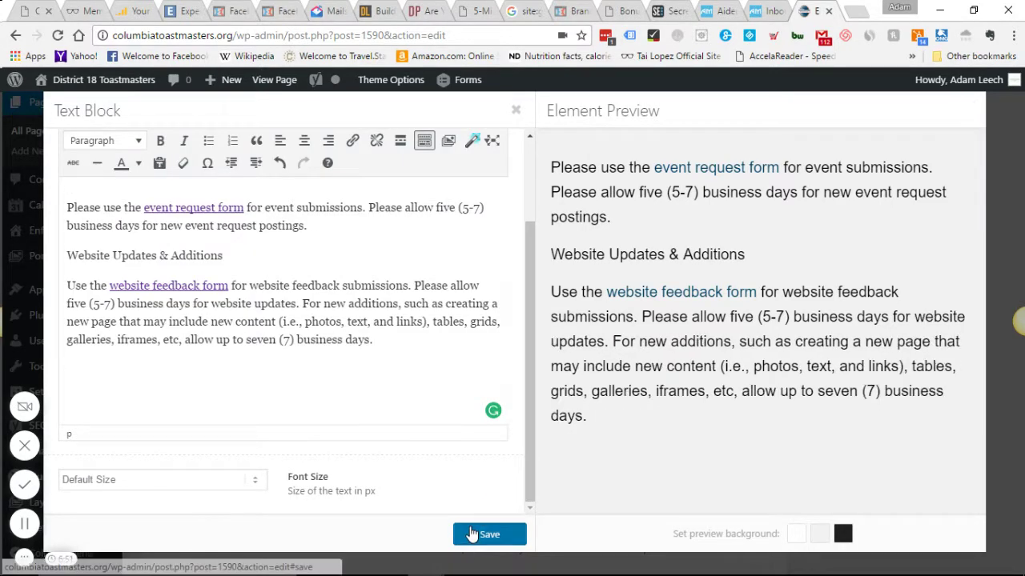
{"action": "left_click", "coordinate": [469, 534]}
Step: Move the duplicated separator between the two text blocks and open the second text block for editing
{"action": "left_click_drag", "start_coordinate": [469, 525], "coordinate": [305, 488]}
{"action": "left_click", "coordinate": [293, 423]}
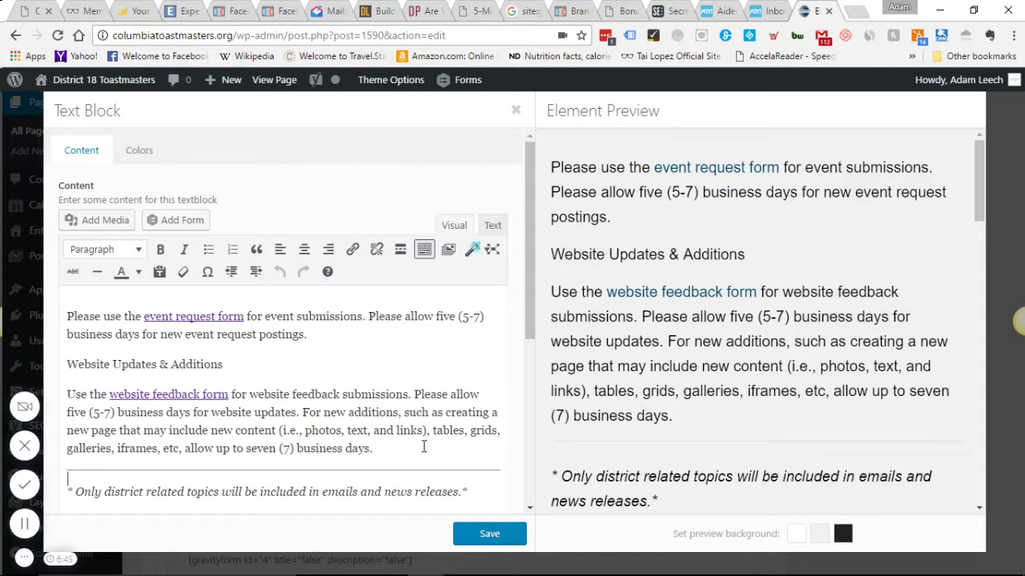
{"action": "left_click_drag", "start_coordinate": [373, 449], "coordinate": [67, 316]}
{"action": "key", "text": "Delete"}
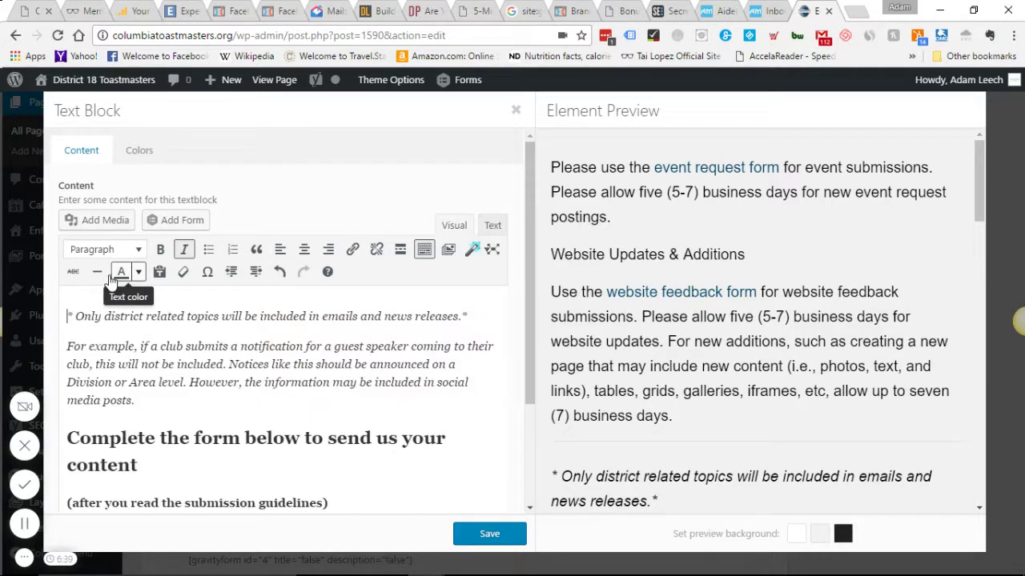
{"action": "left_click", "coordinate": [279, 272]}
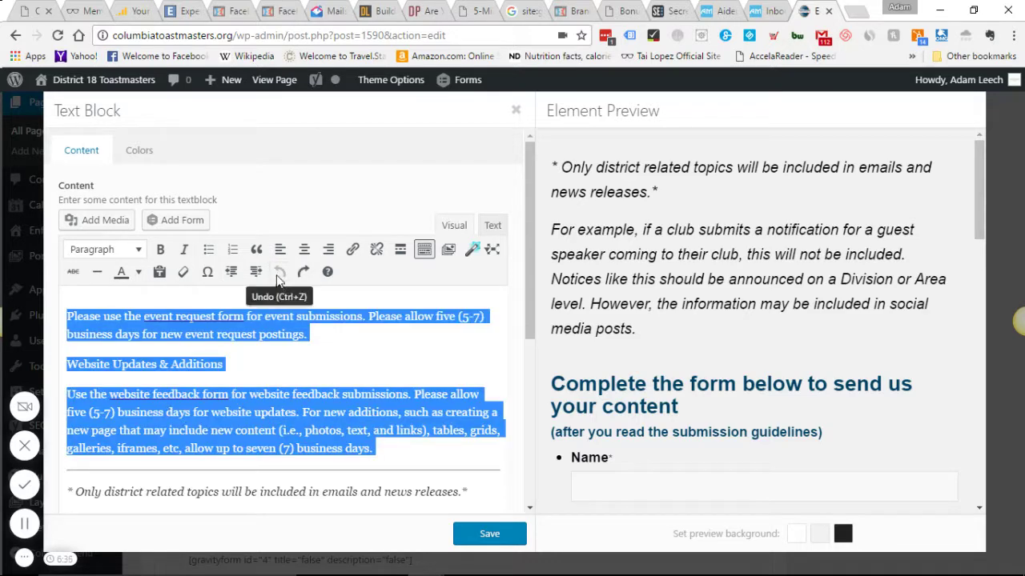
Step: Delete the event request and website updates text above the horizontal line in the second text block and save
{"action": "left_click", "coordinate": [373, 449]}
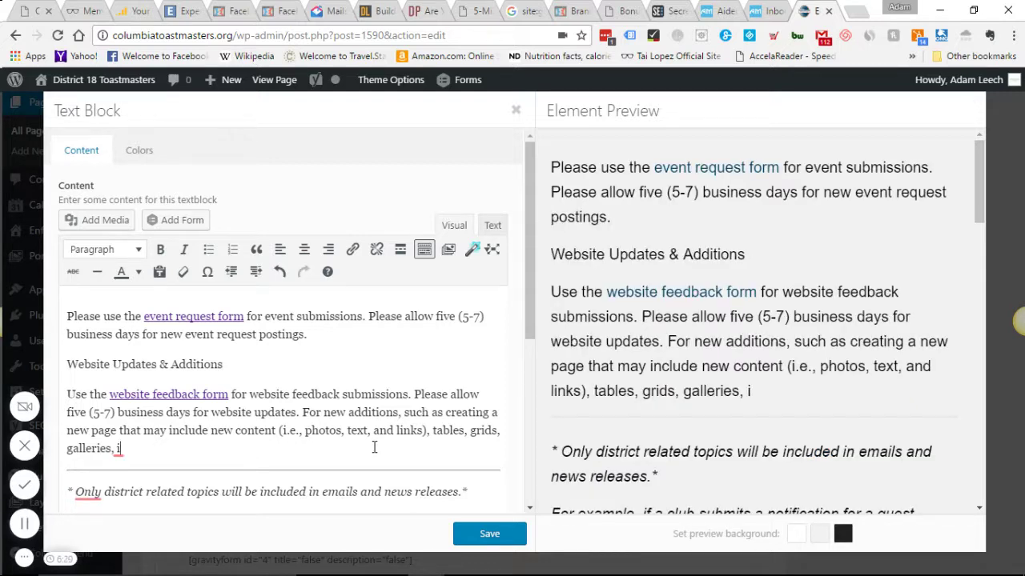
{"action": "key", "text": "ctrl+shift+Up"}
{"action": "key", "text": "ctrl+shift+Up"}
{"action": "key", "text": "ctrl+shift+Up"}
{"action": "key", "text": "BackSpace"}
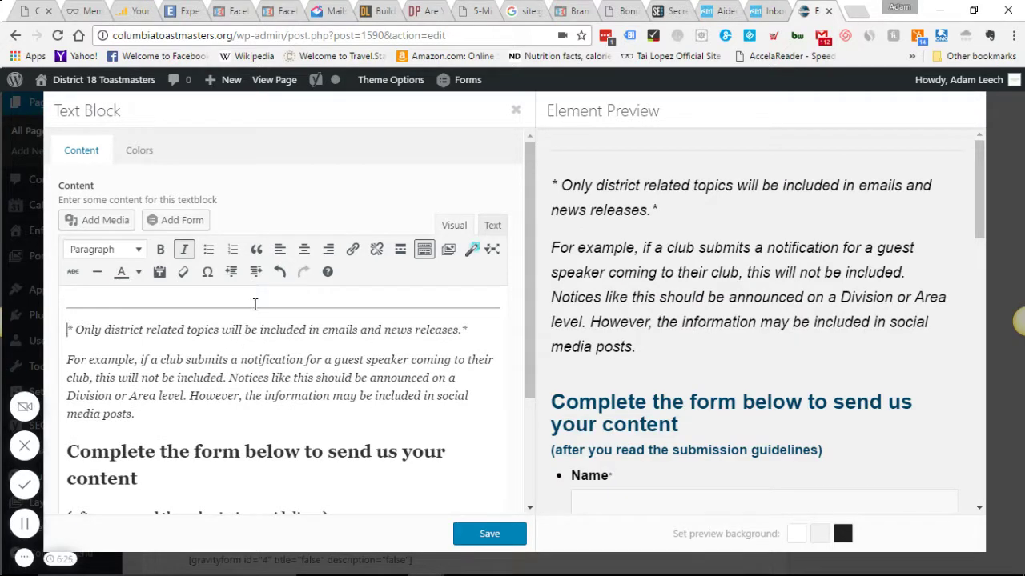
{"action": "left_click", "coordinate": [473, 533]}
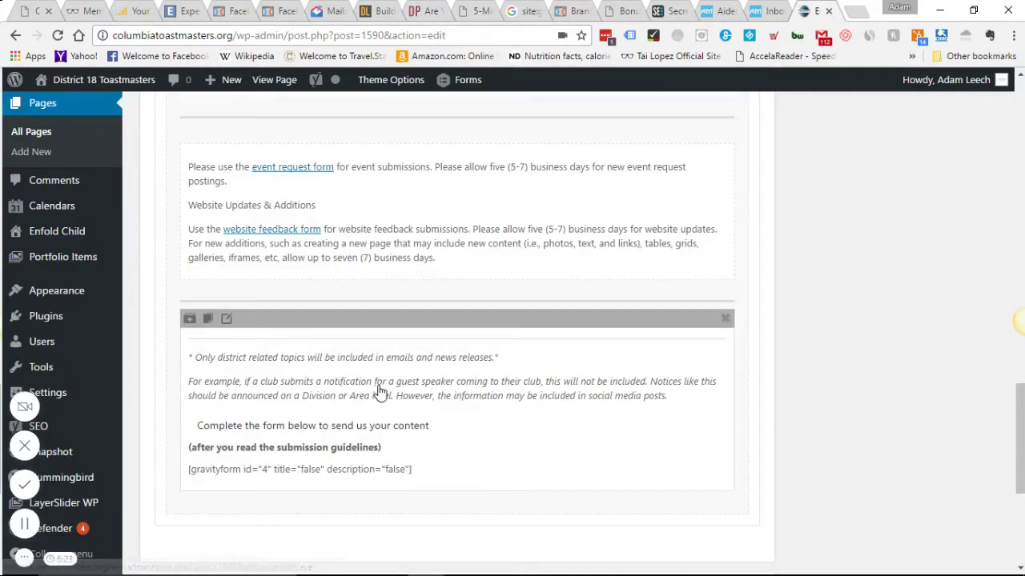
Step: Duplicate the 1/1 column containing the Event Submissions heading
{"action": "scroll", "coordinate": [316, 362], "scroll_direction": "up", "scroll_amount": 3}
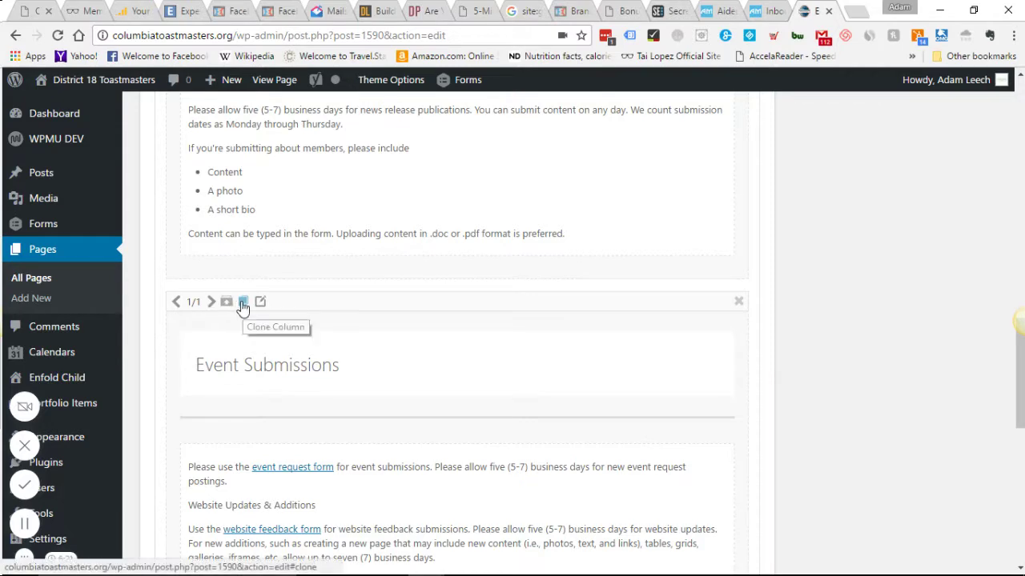
{"action": "scroll", "coordinate": [268, 317], "scroll_direction": "down", "scroll_amount": 2}
{"action": "scroll", "coordinate": [268, 316], "scroll_direction": "down", "scroll_amount": 10}
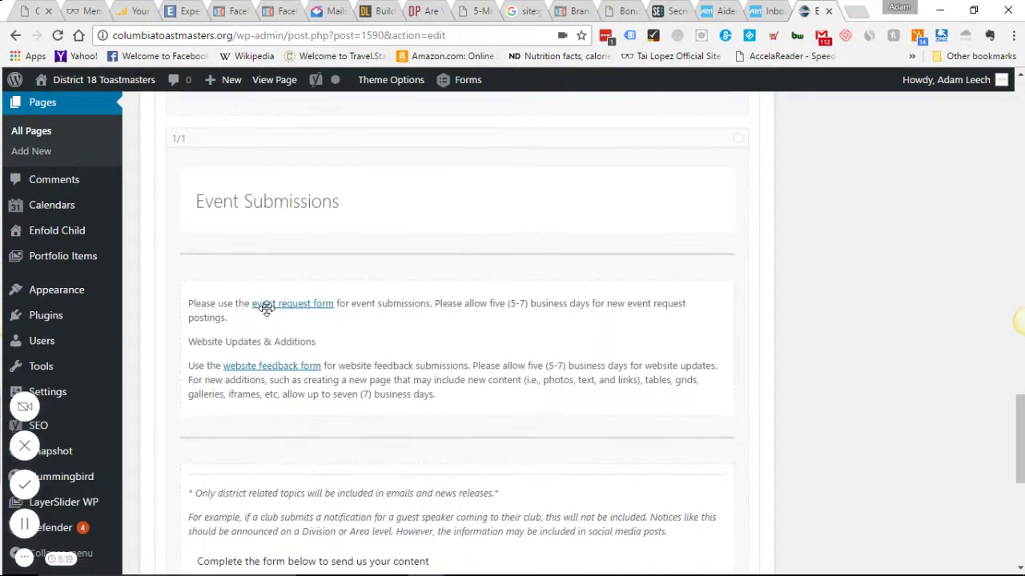
Step: Cut the heading "Complete the form below to send us your content" from the last text block in the duplicated column
{"action": "left_click", "coordinate": [293, 352]}
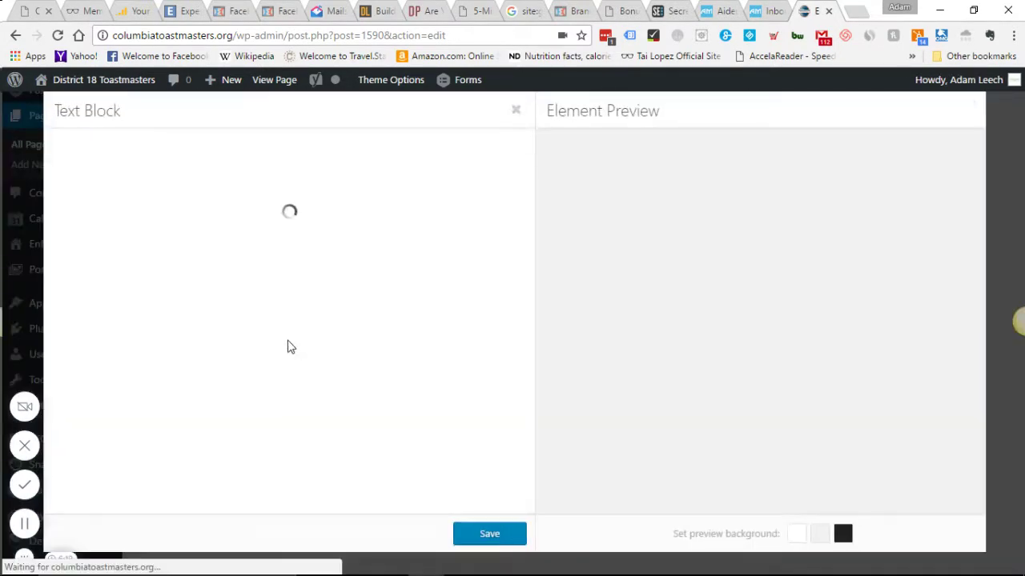
{"action": "double_click", "coordinate": [207, 456]}
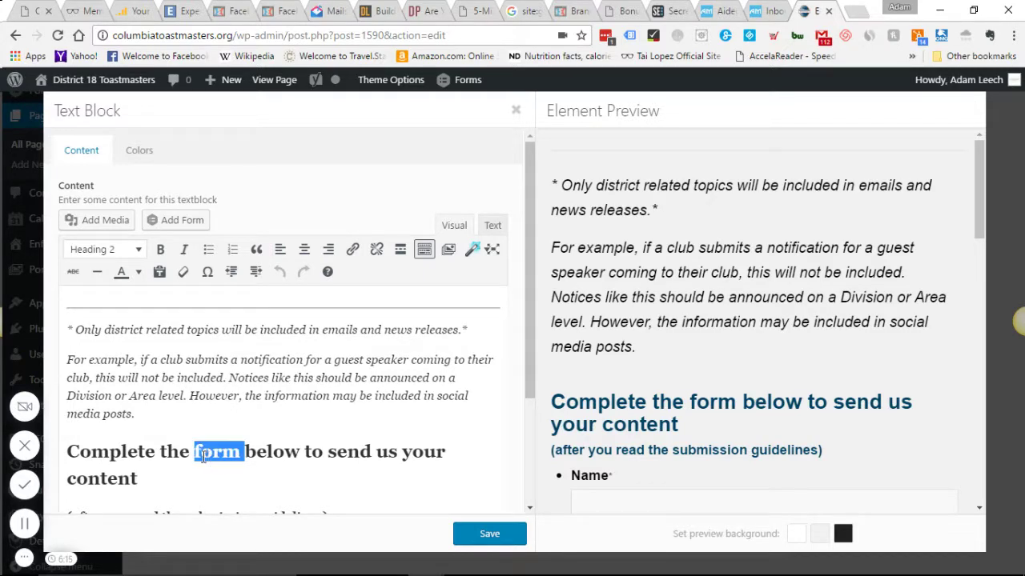
{"action": "triple_click", "coordinate": [147, 452]}
{"action": "right_click", "coordinate": [147, 452]}
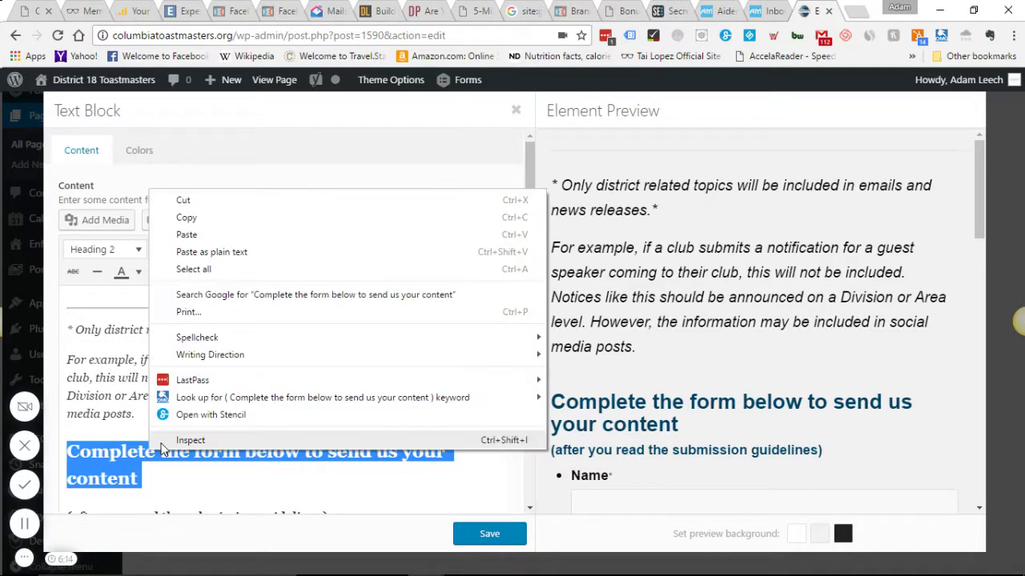
{"action": "left_click", "coordinate": [183, 200]}
Step: Delete the italic district-topics notice and horizontal line, set "(after you read the submission guidelines)" to Paragraph format, and save the text block
{"action": "left_click_drag", "start_coordinate": [134, 413], "coordinate": [67, 314]}
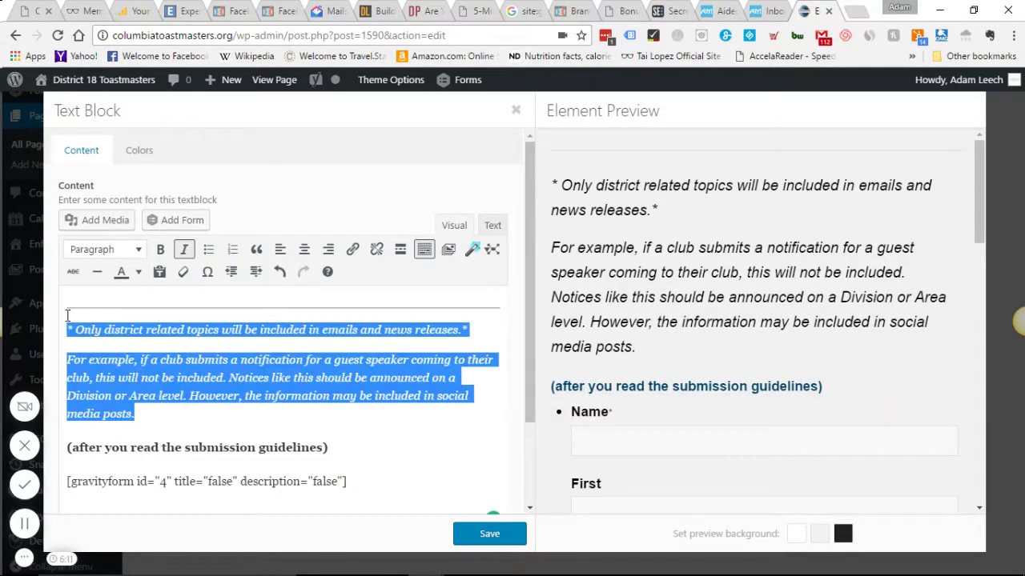
{"action": "key", "text": "BackSpace"}
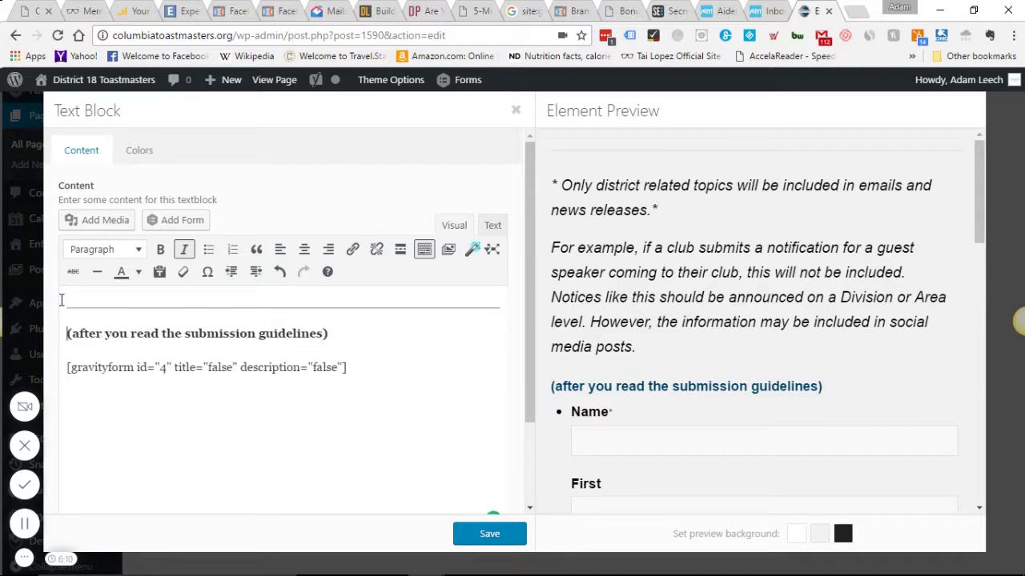
{"action": "key", "text": "BackSpace"}
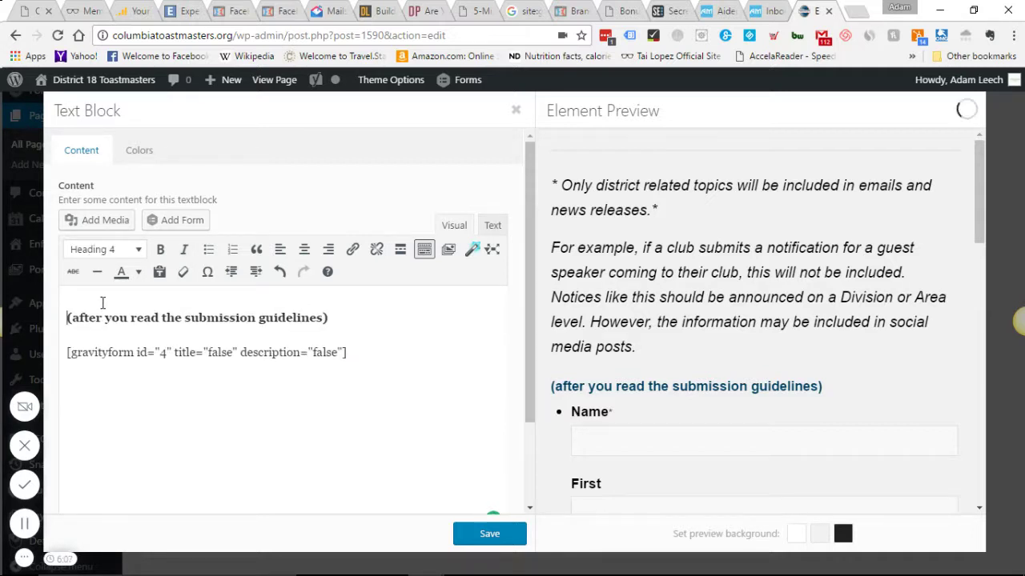
{"action": "left_click", "coordinate": [104, 249]}
{"action": "left_click", "coordinate": [104, 275]}
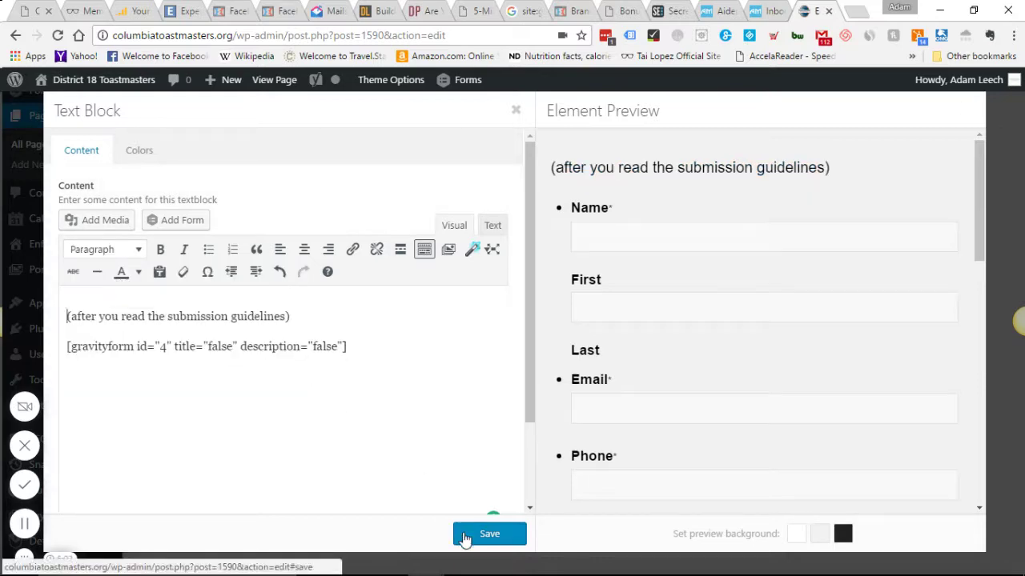
{"action": "left_click", "coordinate": [463, 530]}
Step: Delete the text block with the italic notice and form shortcode from the original Event Submissions column
{"action": "scroll", "coordinate": [289, 244], "scroll_direction": "up", "scroll_amount": 1}
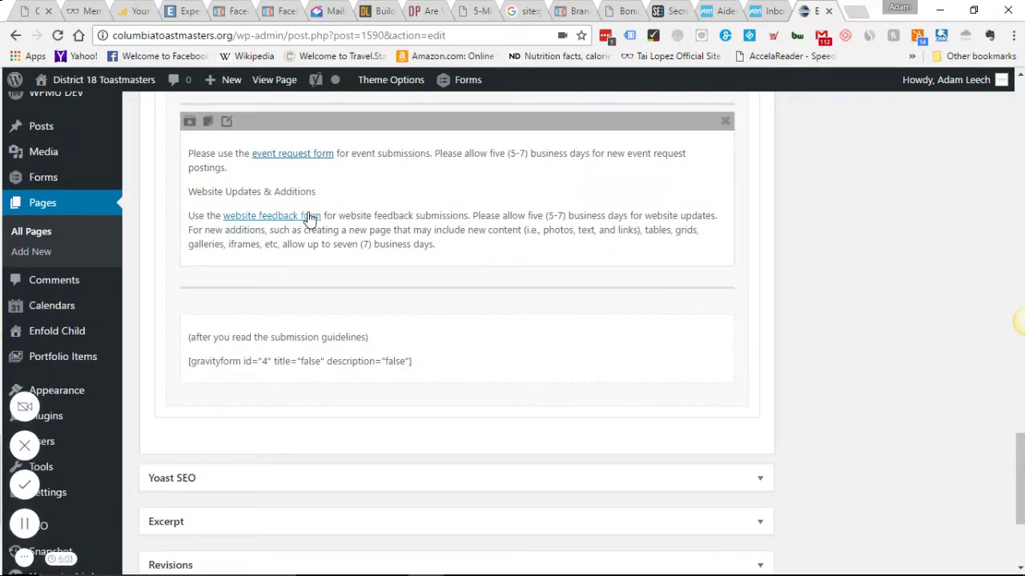
{"action": "left_click_drag", "start_coordinate": [316, 216], "coordinate": [306, 217]}
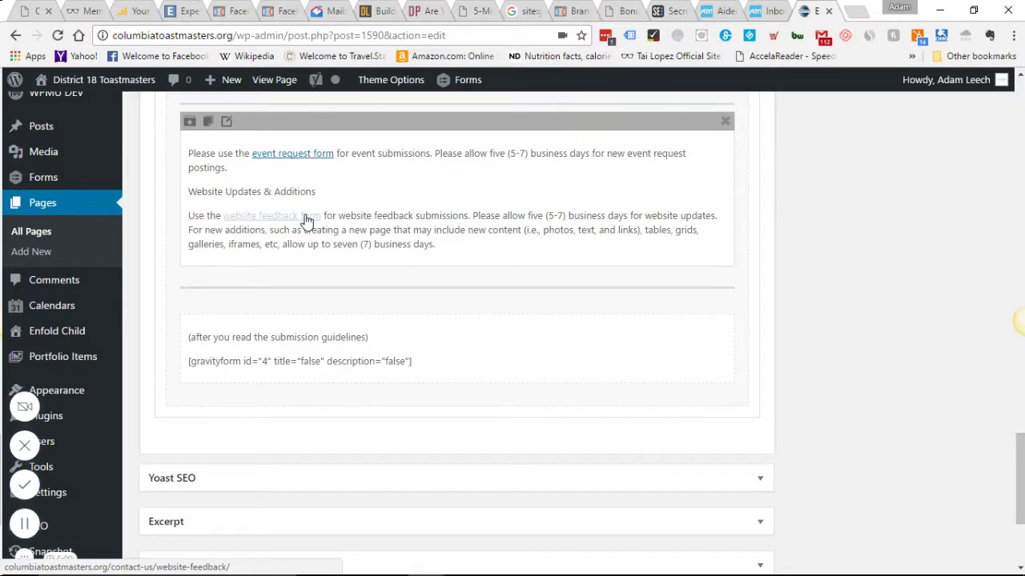
{"action": "scroll", "coordinate": [312, 224], "scroll_direction": "up", "scroll_amount": 3}
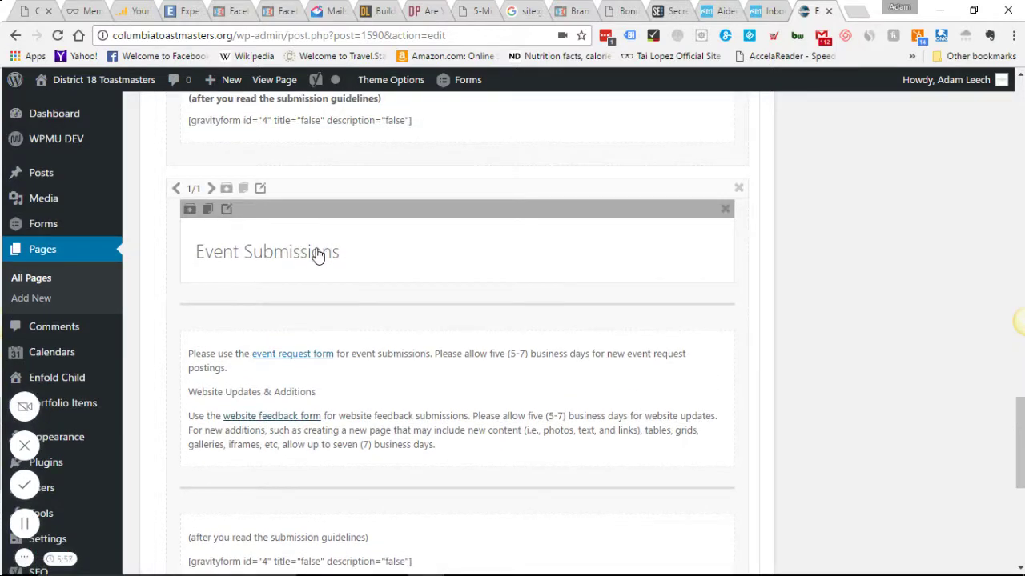
{"action": "scroll", "coordinate": [317, 241], "scroll_direction": "up", "scroll_amount": 3}
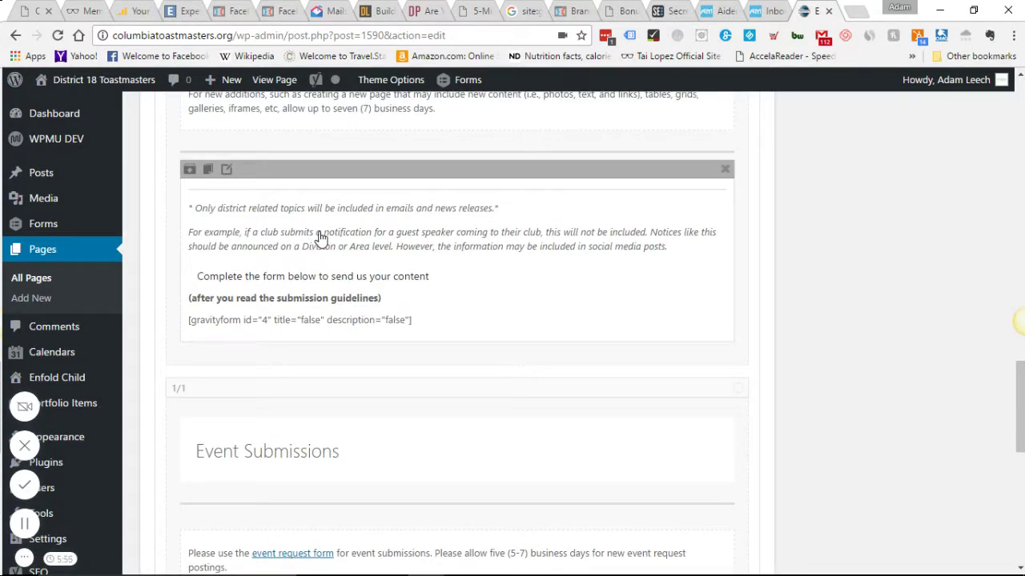
{"action": "left_click", "coordinate": [723, 170]}
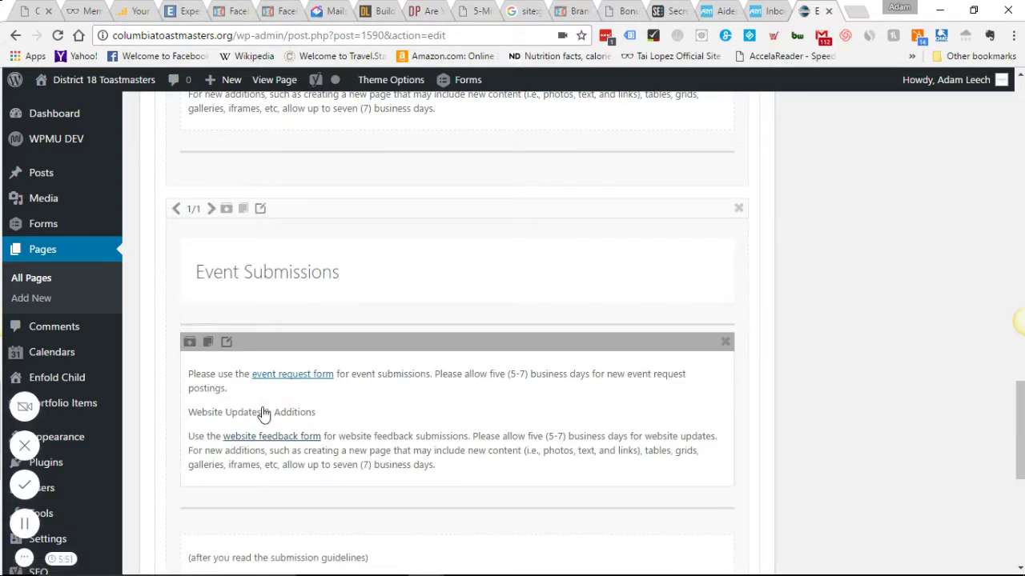
Step: Delete the event request and website updates text block and one surplus separator from the duplicated column
{"action": "left_click", "coordinate": [724, 343]}
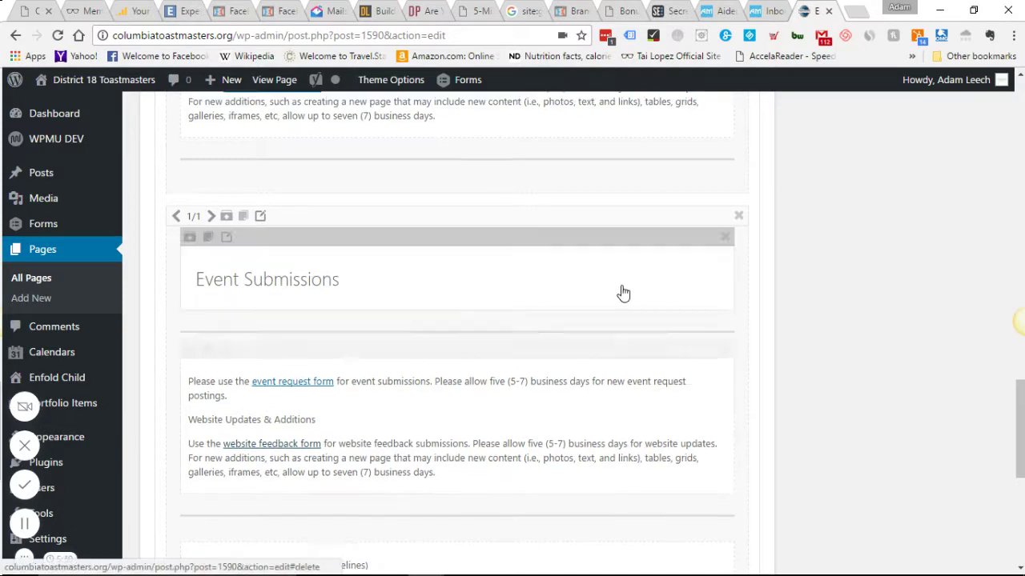
{"action": "scroll", "coordinate": [475, 232], "scroll_direction": "down", "scroll_amount": 3}
{"action": "left_click", "coordinate": [723, 194]}
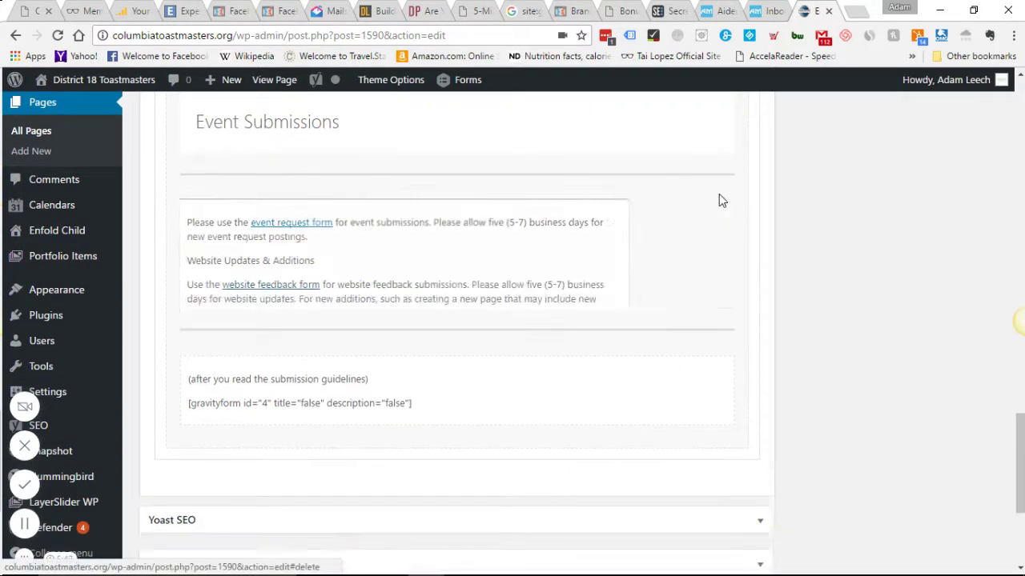
{"action": "left_click", "coordinate": [725, 207]}
Step: Replace the duplicated column's heading text with the cut "Complete the form below to send us your content", set its type to H4, and save
{"action": "left_click", "coordinate": [290, 126]}
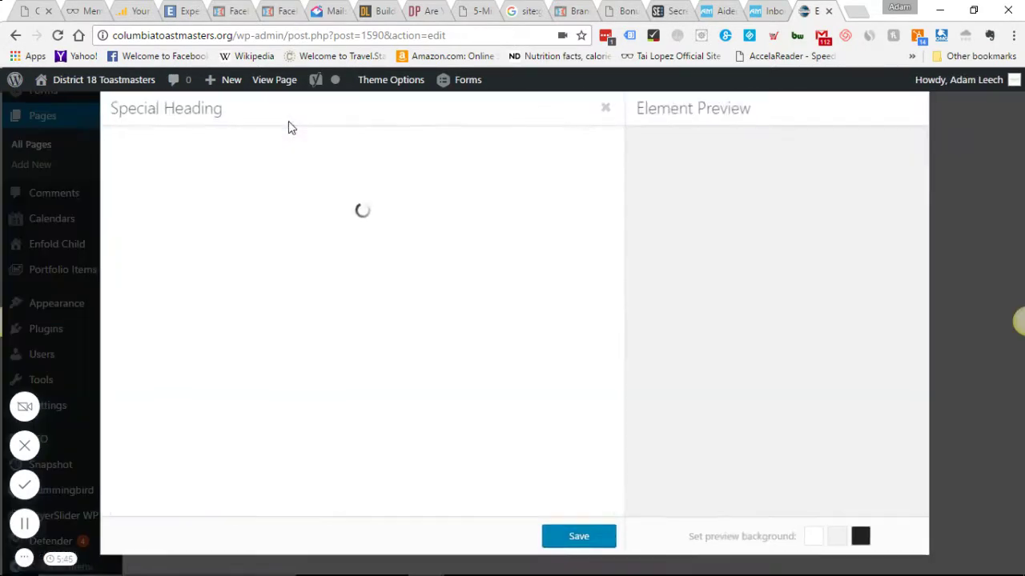
{"action": "left_click_drag", "start_coordinate": [212, 203], "coordinate": [123, 203]}
{"action": "right_click", "coordinate": [205, 206]}
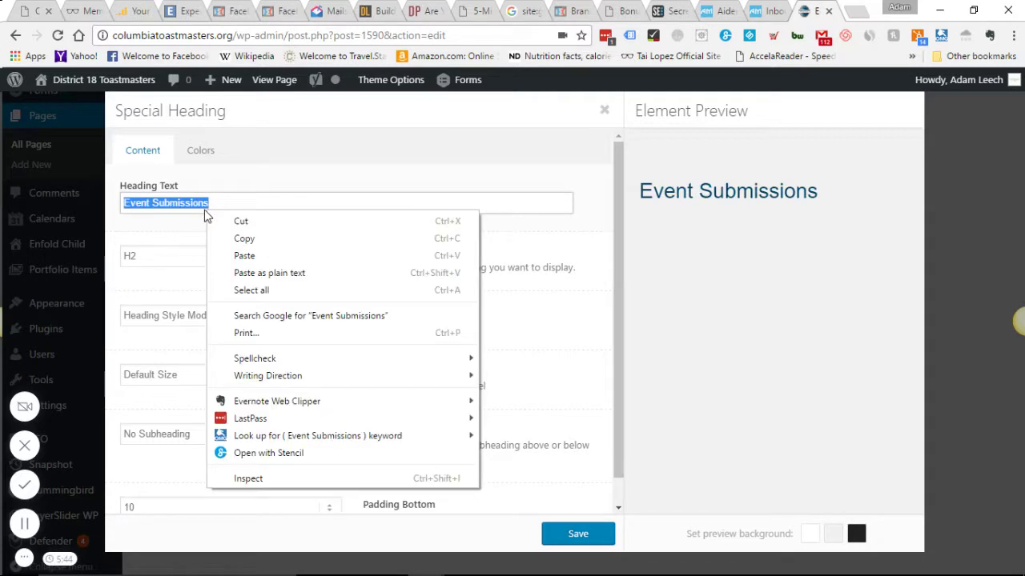
{"action": "left_click", "coordinate": [235, 254]}
{"action": "left_click", "coordinate": [171, 255]}
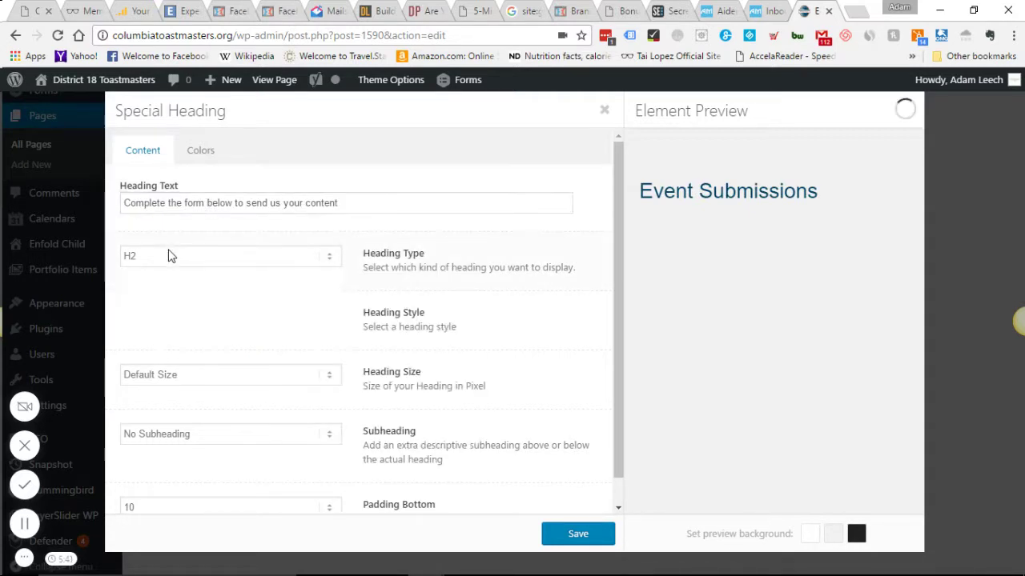
{"action": "left_click", "coordinate": [171, 309]}
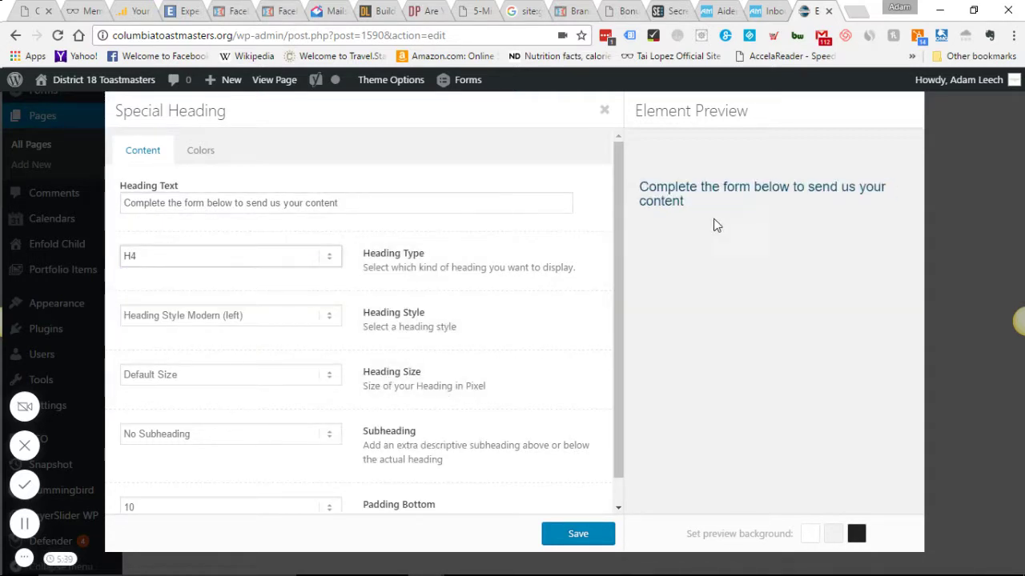
{"action": "left_click", "coordinate": [578, 534]}
Step: Update the published Website Content Submission page with the layout changes
{"action": "scroll", "coordinate": [578, 419], "scroll_direction": "up", "scroll_amount": 14}
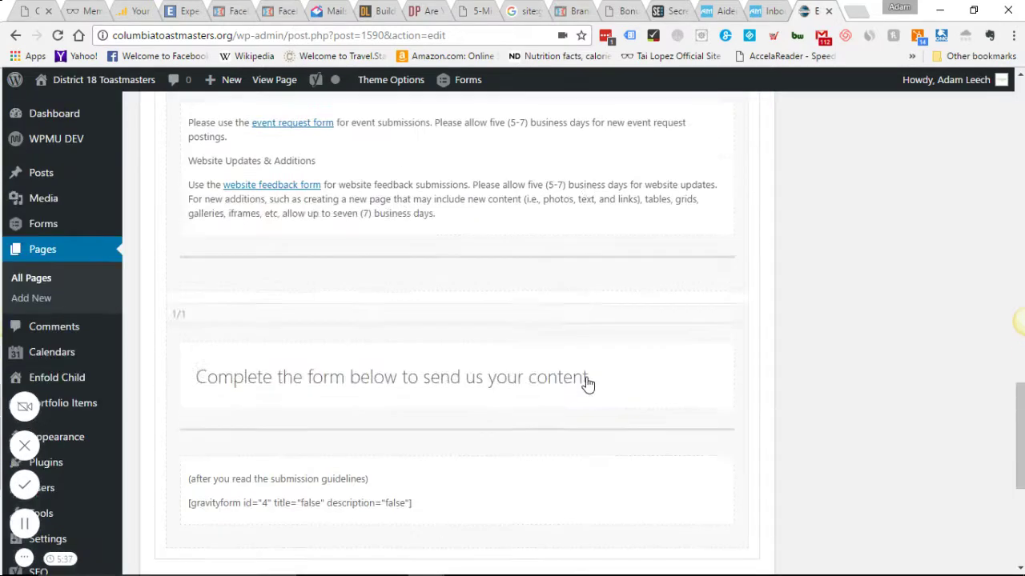
{"action": "scroll", "coordinate": [586, 377], "scroll_direction": "up", "scroll_amount": 5}
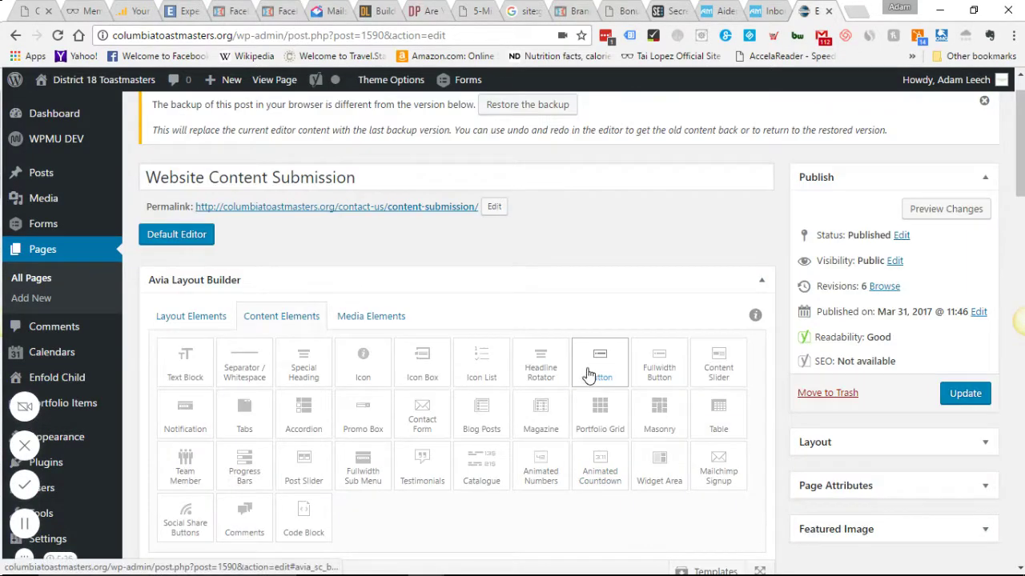
{"action": "left_click", "coordinate": [966, 393]}
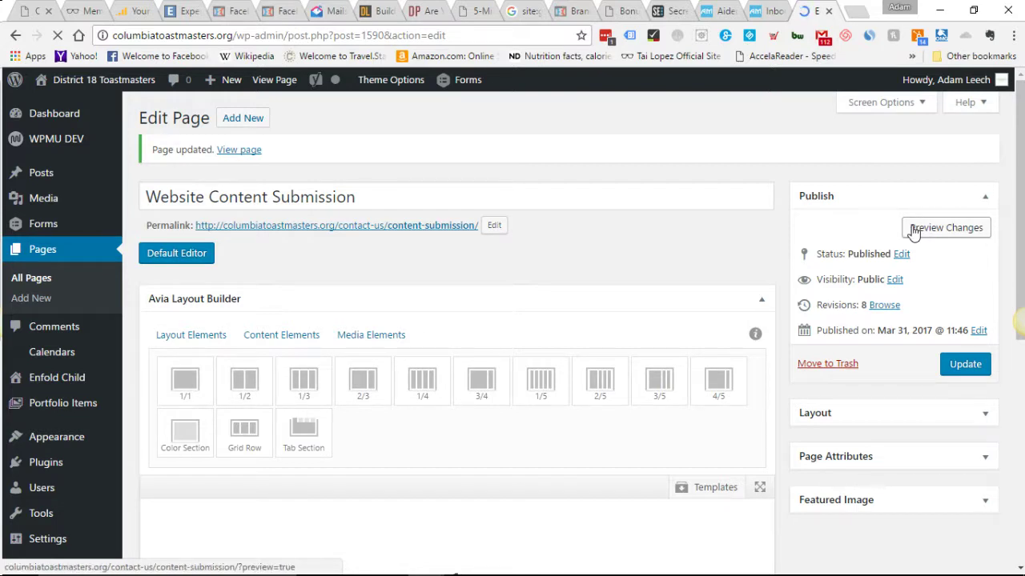
Step: Preview the updated page, examine its headings, text spacing and submission form from start to end, and close the preview
{"action": "left_click", "coordinate": [913, 232]}
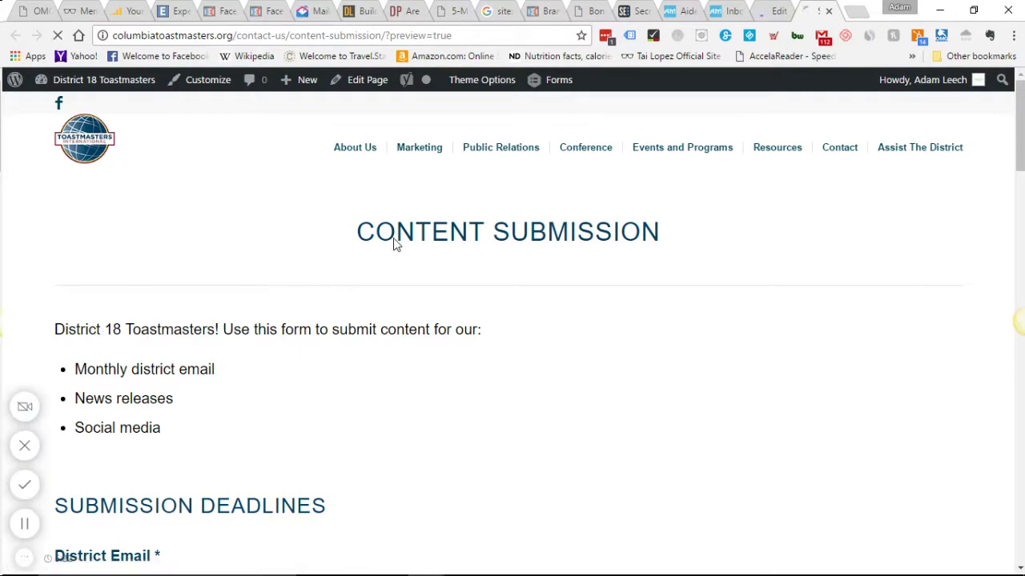
{"action": "scroll", "coordinate": [295, 266], "scroll_direction": "down", "scroll_amount": 3}
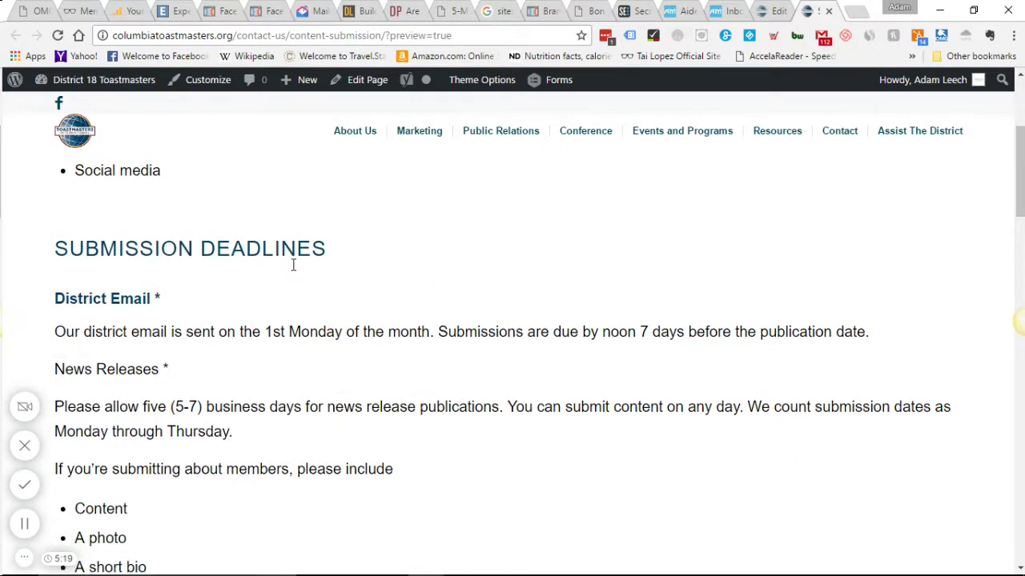
{"action": "scroll", "coordinate": [296, 270], "scroll_direction": "up", "scroll_amount": 3}
{"action": "scroll", "coordinate": [405, 283], "scroll_direction": "down", "scroll_amount": 4}
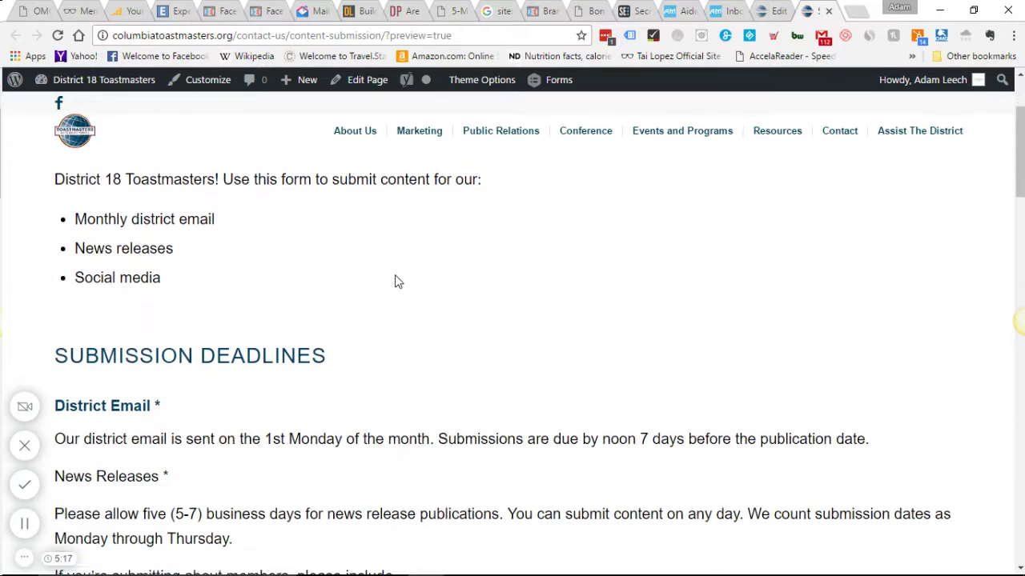
{"action": "scroll", "coordinate": [234, 274], "scroll_direction": "up", "scroll_amount": 1}
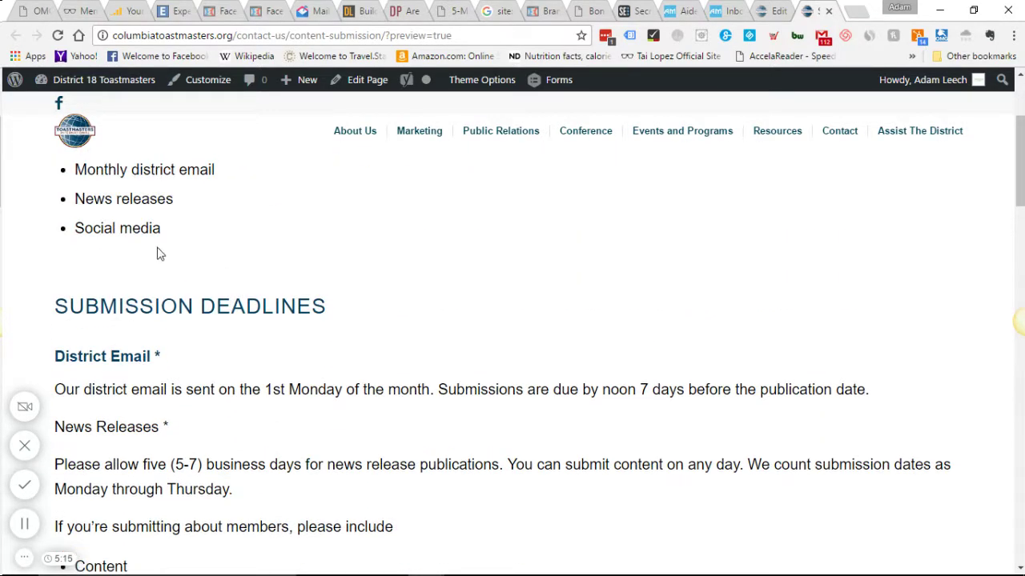
{"action": "scroll", "coordinate": [156, 348], "scroll_direction": "down", "scroll_amount": 5}
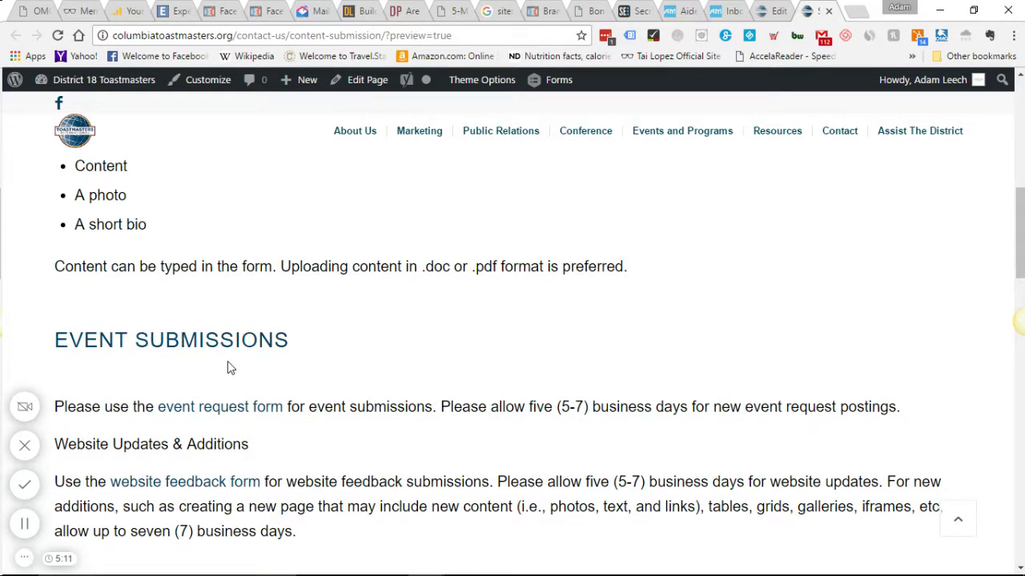
{"action": "scroll", "coordinate": [164, 367], "scroll_direction": "down", "scroll_amount": 5}
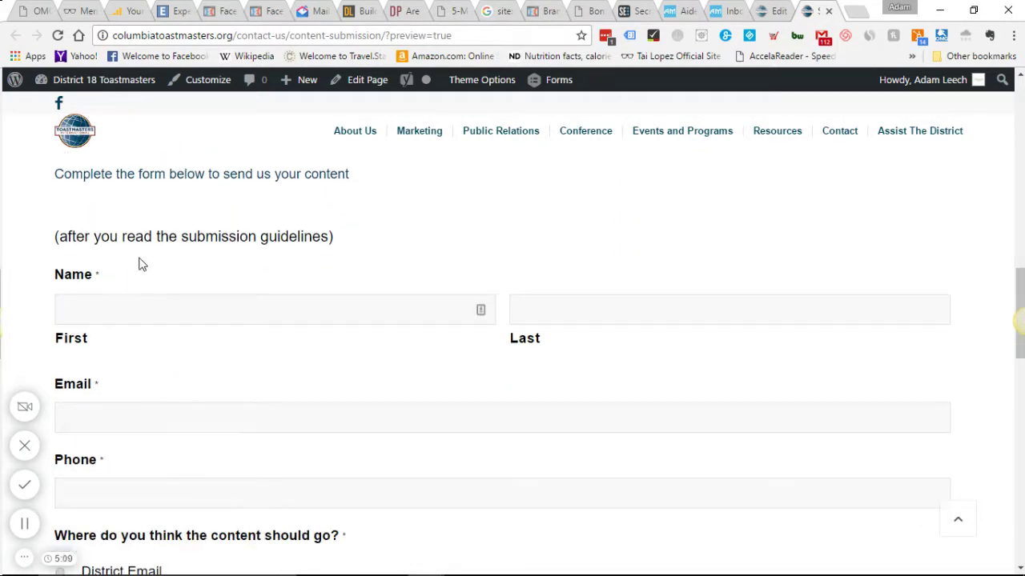
{"action": "scroll", "coordinate": [192, 283], "scroll_direction": "down", "scroll_amount": 6}
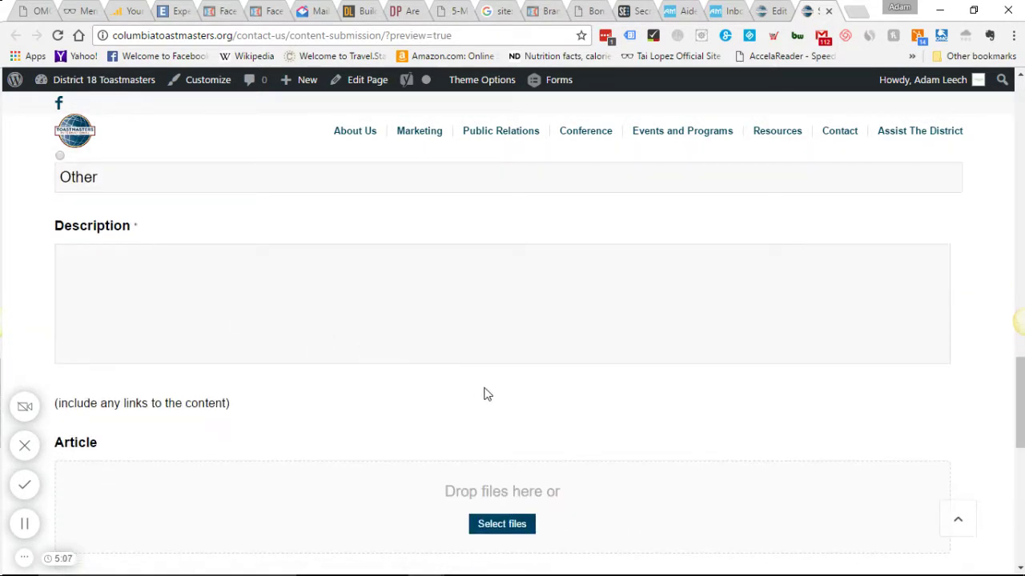
{"action": "scroll", "coordinate": [956, 524], "scroll_direction": "up", "scroll_amount": 17}
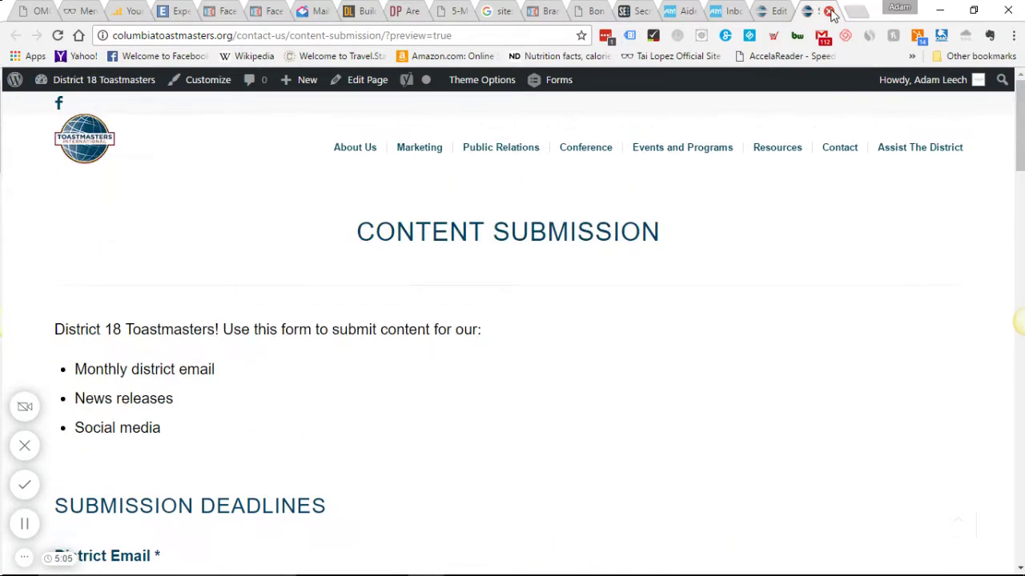
{"action": "left_click", "coordinate": [829, 10]}
Step: Change the page's Yoast SEO title to "Submit Content for the District's Website or Social Media", removing the site name suffix
{"action": "scroll", "coordinate": [419, 192], "scroll_direction": "down", "scroll_amount": 6}
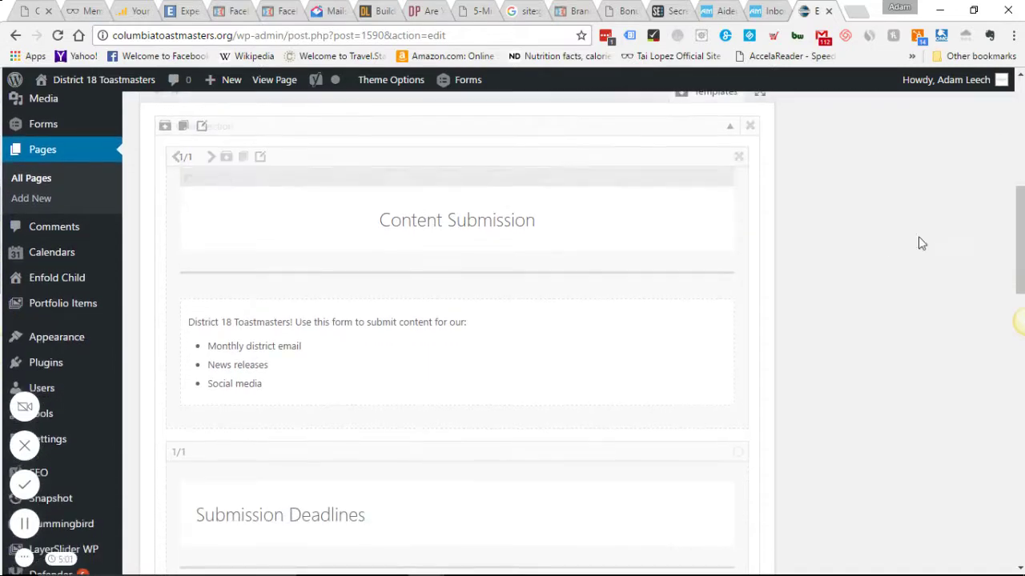
{"action": "scroll", "coordinate": [1017, 320], "scroll_direction": "down", "scroll_amount": 10}
{"action": "scroll", "coordinate": [1022, 387], "scroll_direction": "down", "scroll_amount": 5}
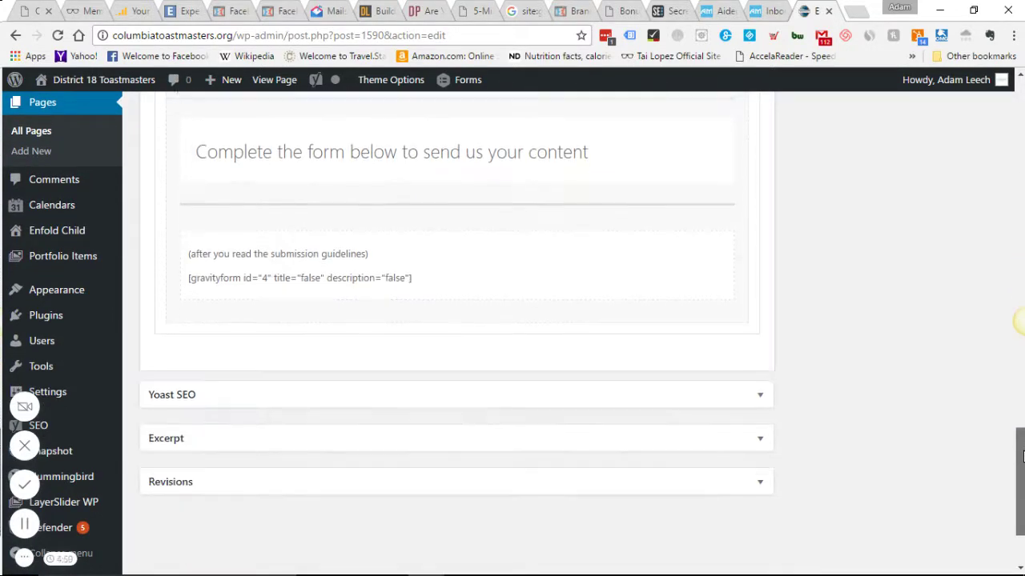
{"action": "left_click", "coordinate": [759, 346]}
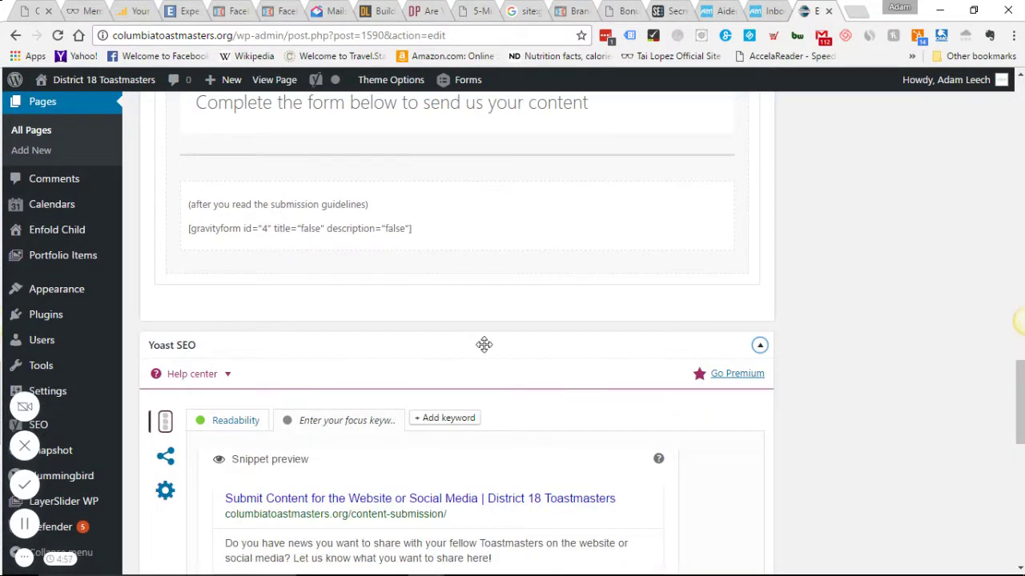
{"action": "scroll", "coordinate": [321, 433], "scroll_direction": "down", "scroll_amount": 3}
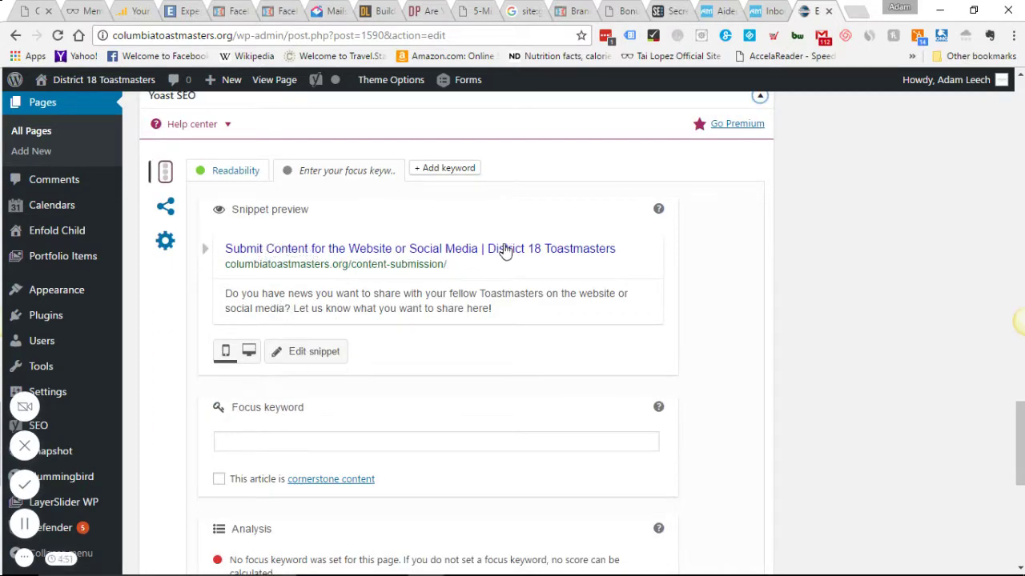
{"action": "left_click", "coordinate": [296, 253]}
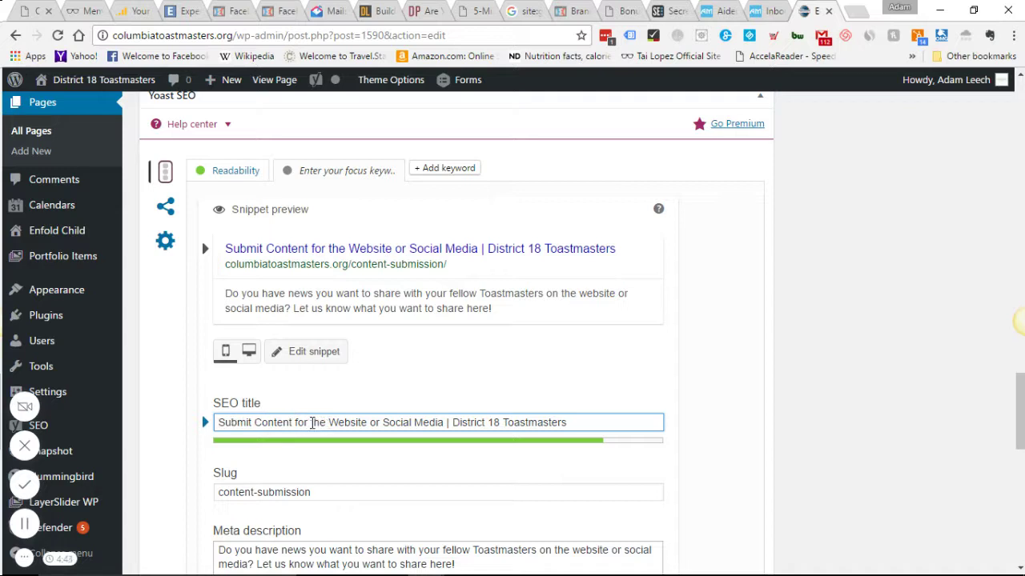
{"action": "type", "text": "District'"}
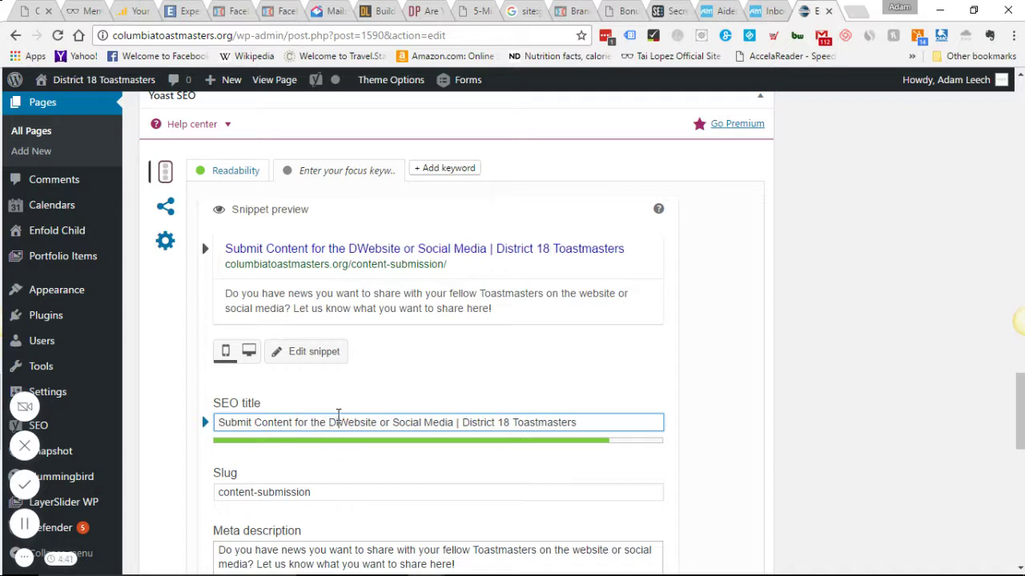
{"action": "type", "text": "s"}
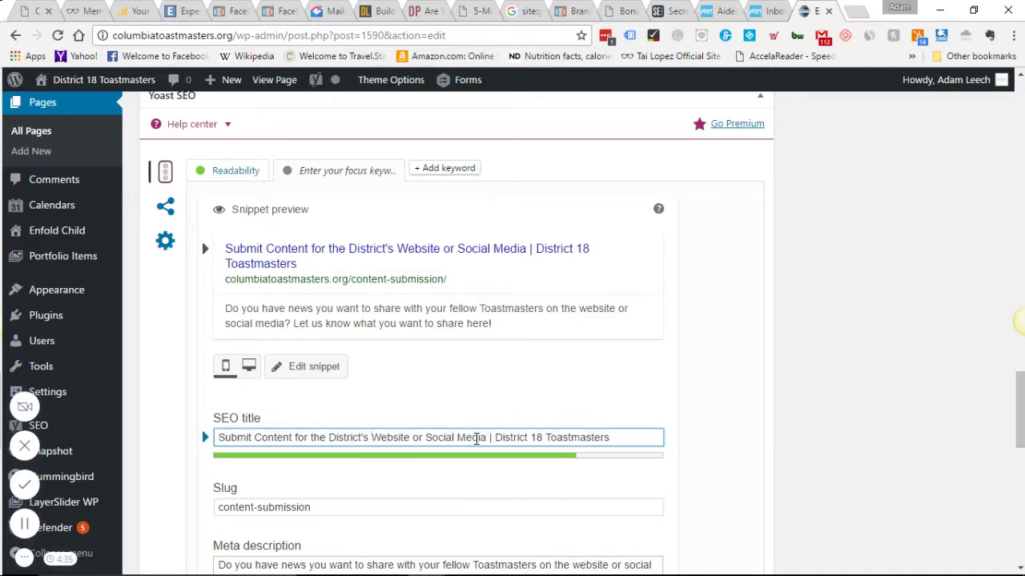
{"action": "left_click_drag", "start_coordinate": [486, 437], "coordinate": [659, 418]}
{"action": "key", "text": "BackSpace"}
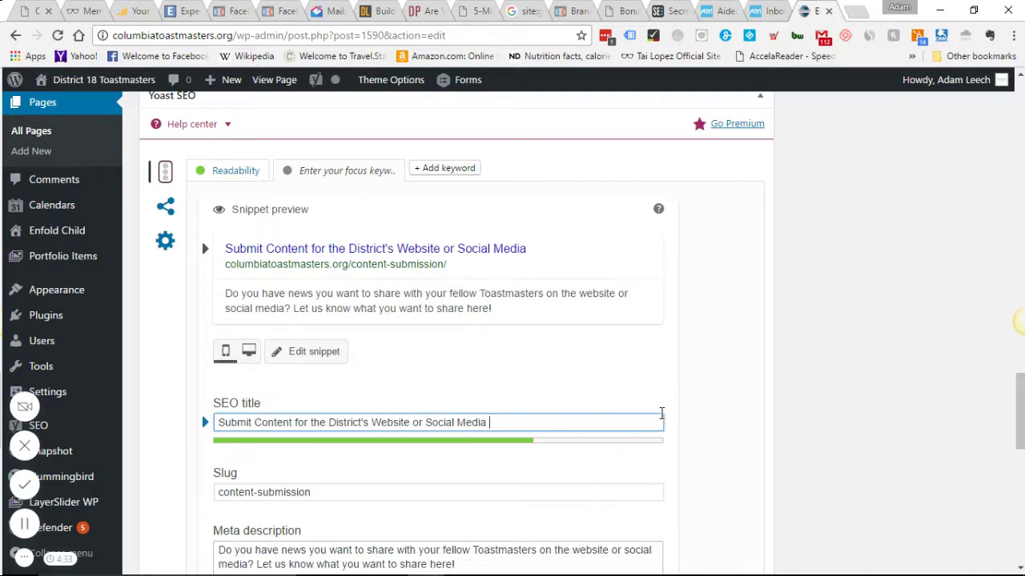
Step: Check the meta description and the Yoast SEO analysis, and update the published page with the new SEO title
{"action": "scroll", "coordinate": [579, 375], "scroll_direction": "down", "scroll_amount": 3}
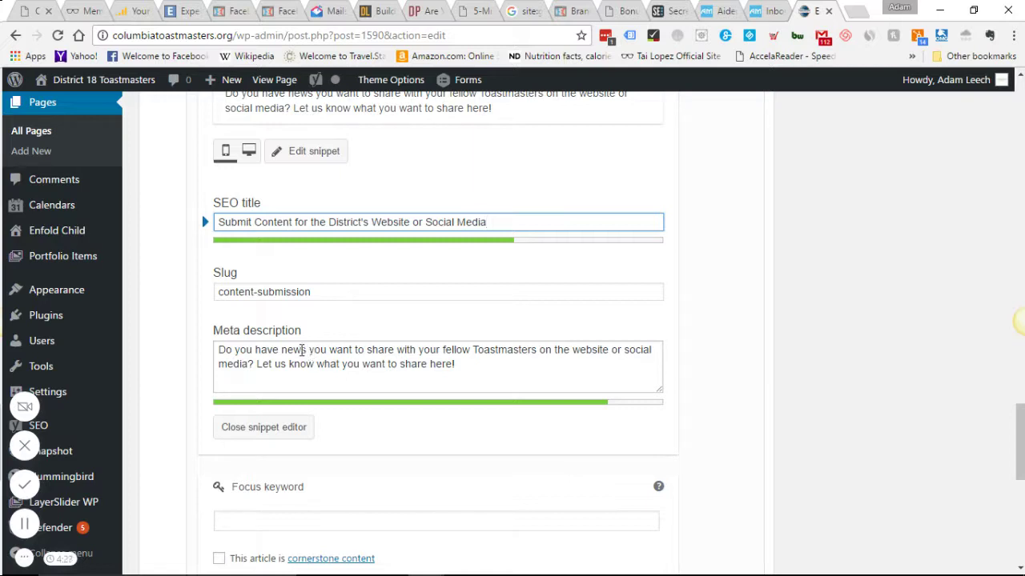
{"action": "left_click", "coordinate": [259, 365]}
{"action": "scroll", "coordinate": [632, 473], "scroll_direction": "down", "scroll_amount": 3}
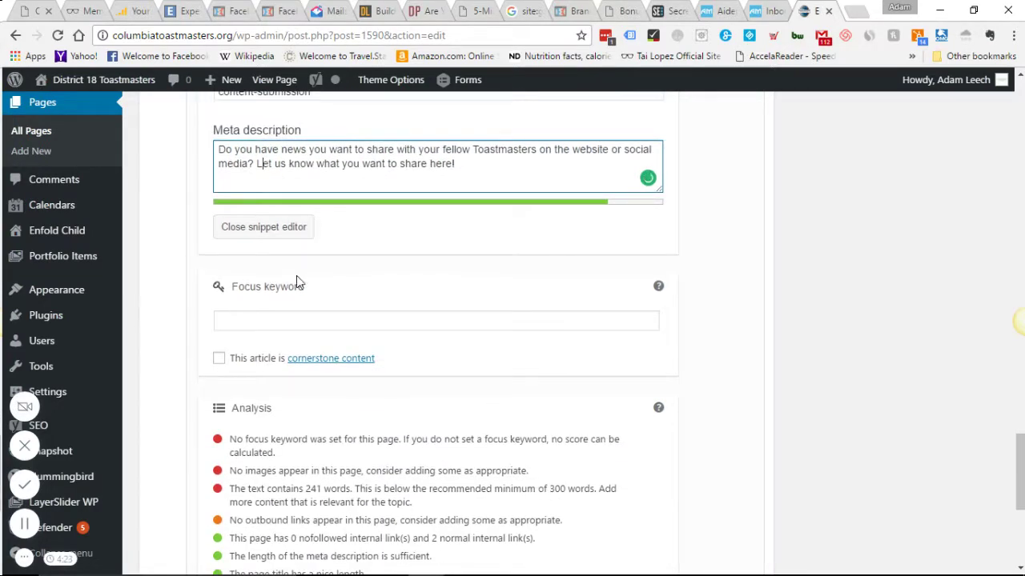
{"action": "scroll", "coordinate": [492, 336], "scroll_direction": "down", "scroll_amount": 2}
{"action": "left_click_drag", "start_coordinate": [1019, 496], "coordinate": [1021, 120]}
{"action": "left_click", "coordinate": [964, 278]}
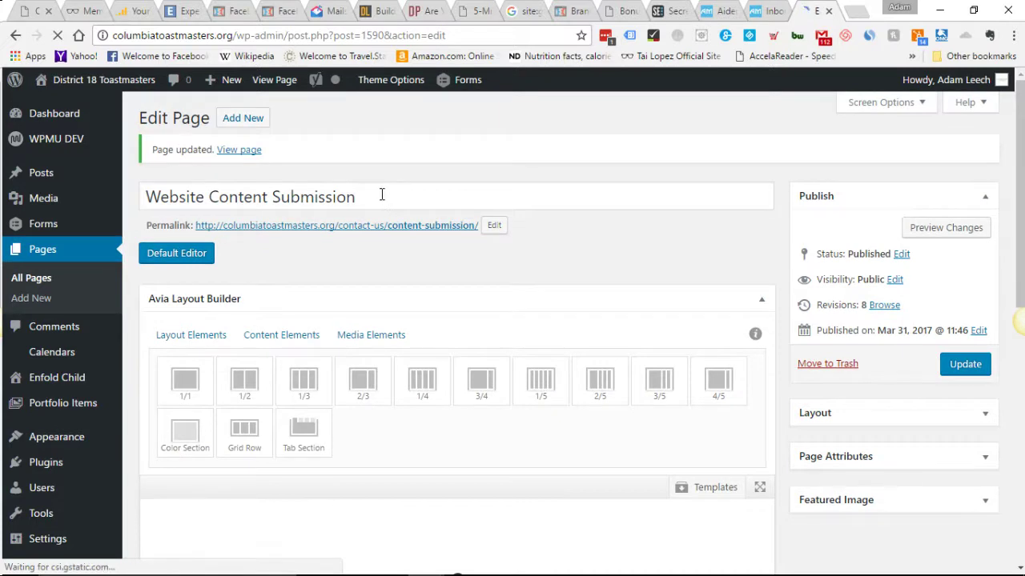
Step: Append "(done)" to the page title Website Content Submission and update the page
{"action": "left_click", "coordinate": [391, 197]}
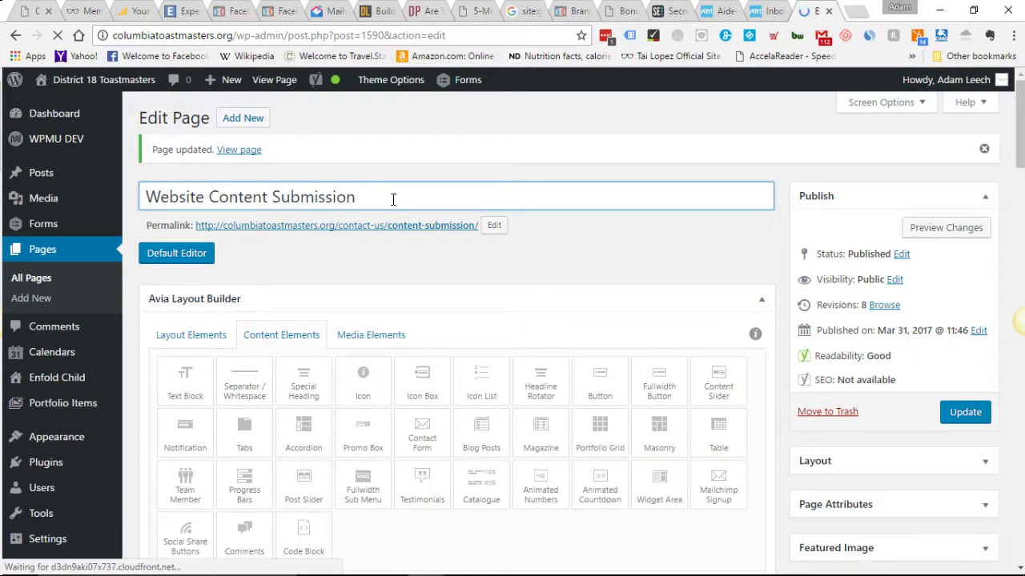
{"action": "type", "text": "(done)"}
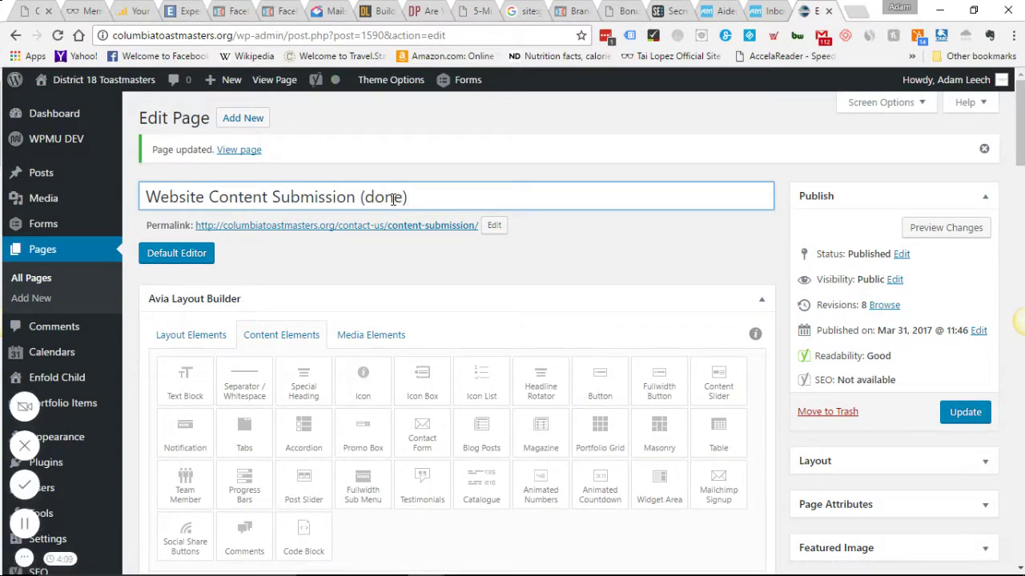
{"action": "left_click", "coordinate": [945, 406]}
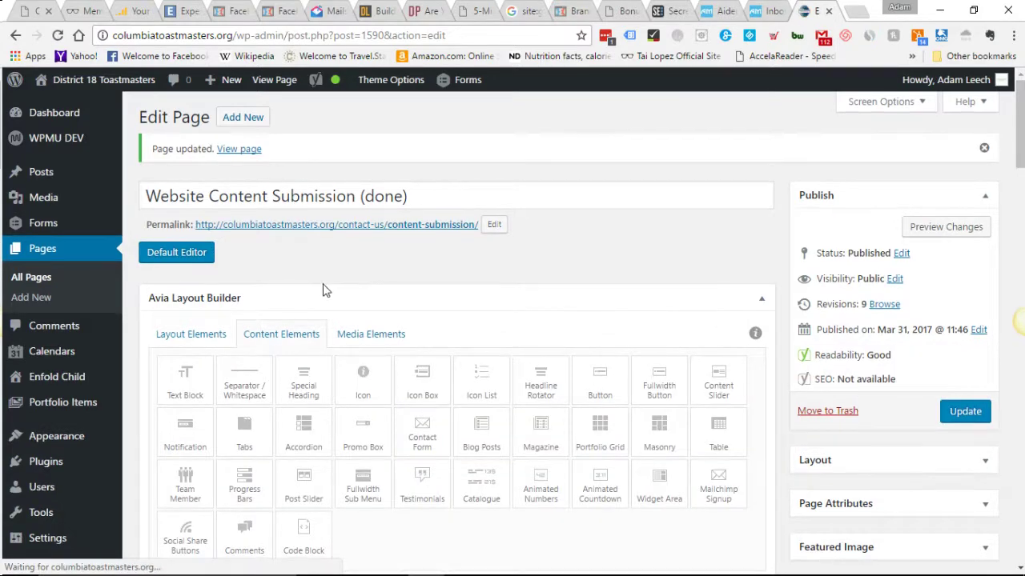
Step: Pick the Icon content element for placement in the page layout
{"action": "scroll", "coordinate": [329, 288], "scroll_direction": "down", "scroll_amount": 2}
{"action": "scroll", "coordinate": [358, 230], "scroll_direction": "down", "scroll_amount": 1}
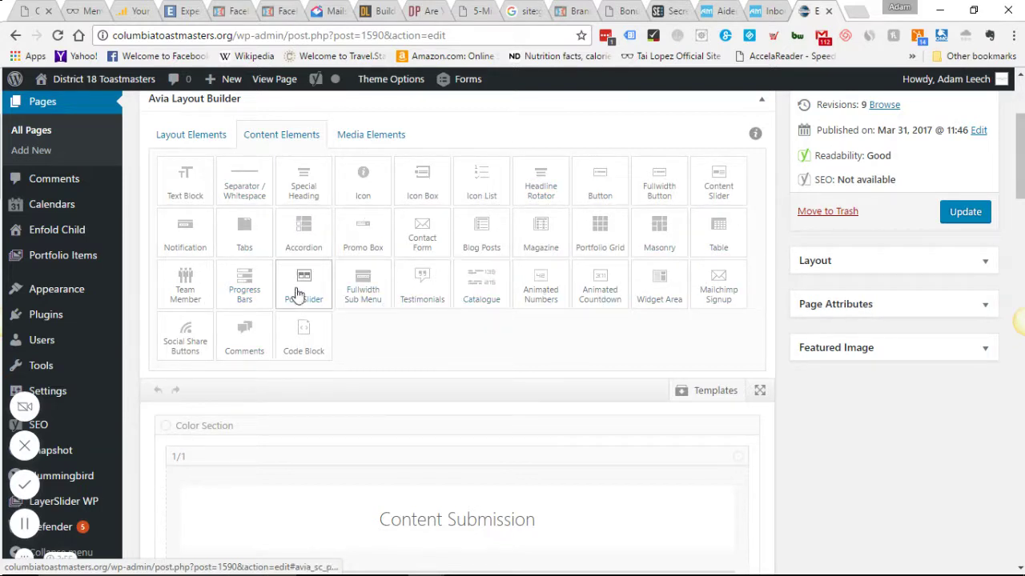
{"action": "left_click", "coordinate": [364, 186]}
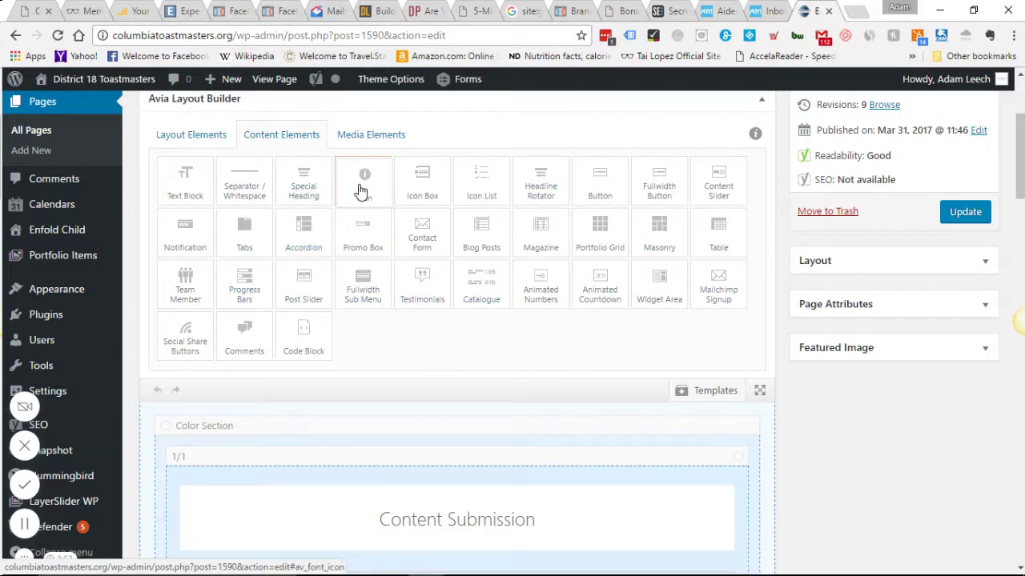